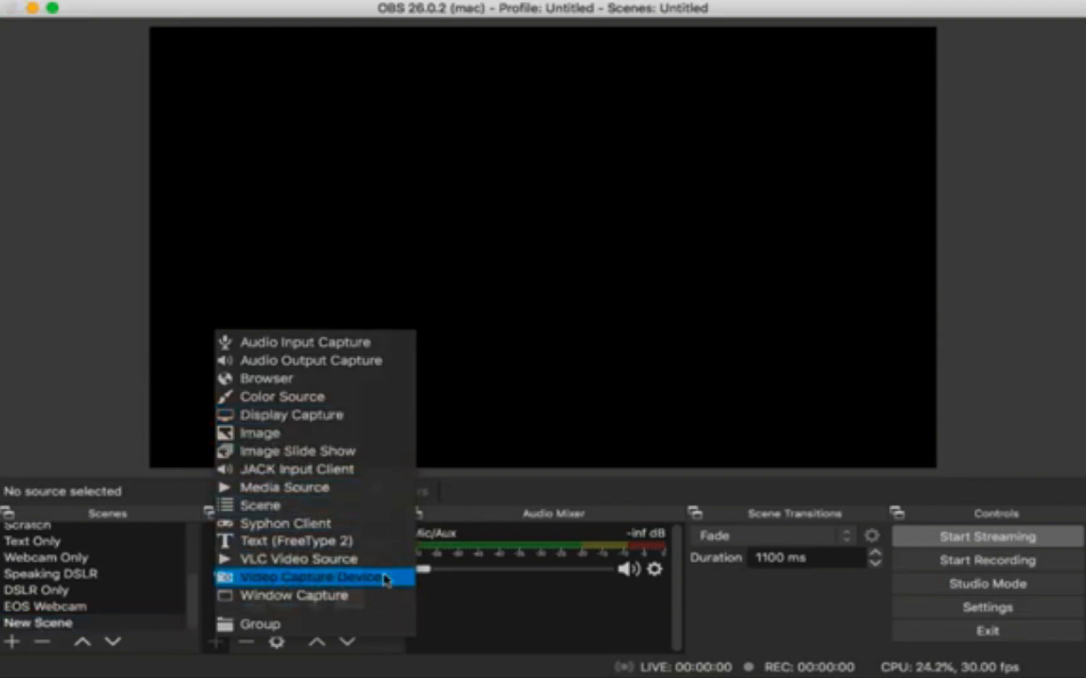
- Add a new video capture device source to New Scene using the FaceTime HD Camera (Built-in)
click(384, 578)
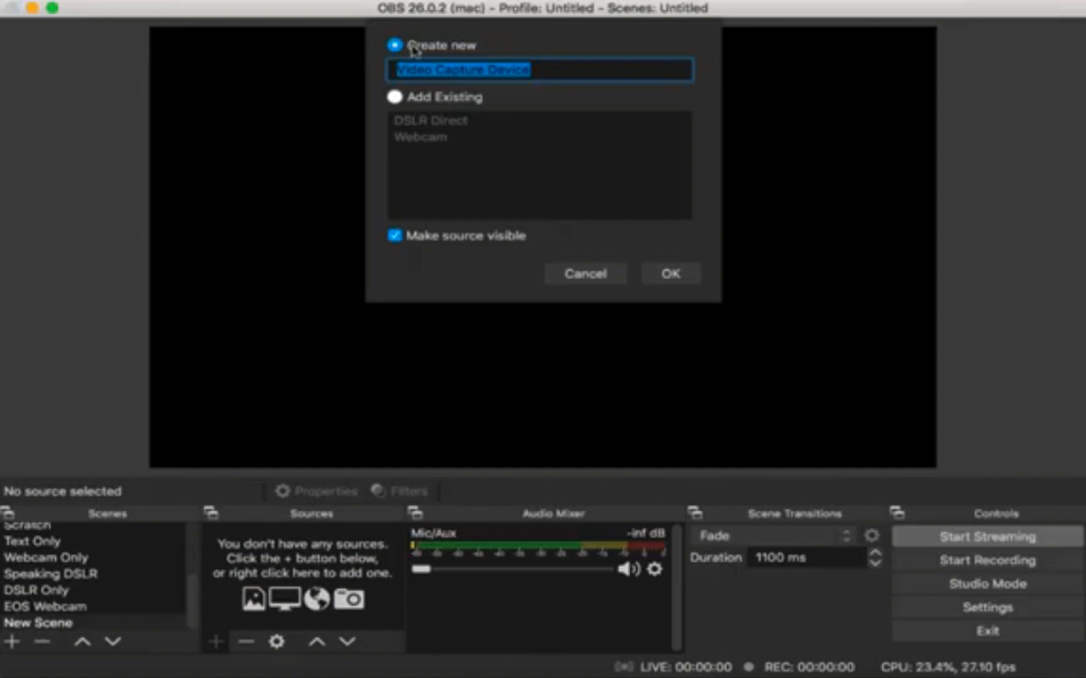
click(668, 276)
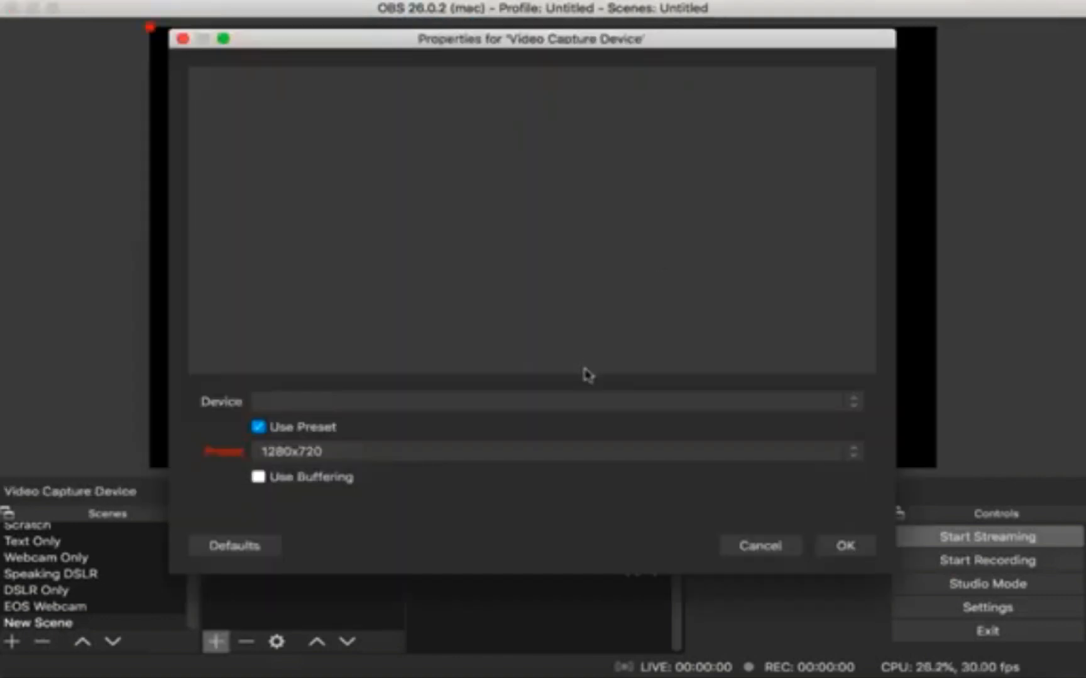
click(583, 402)
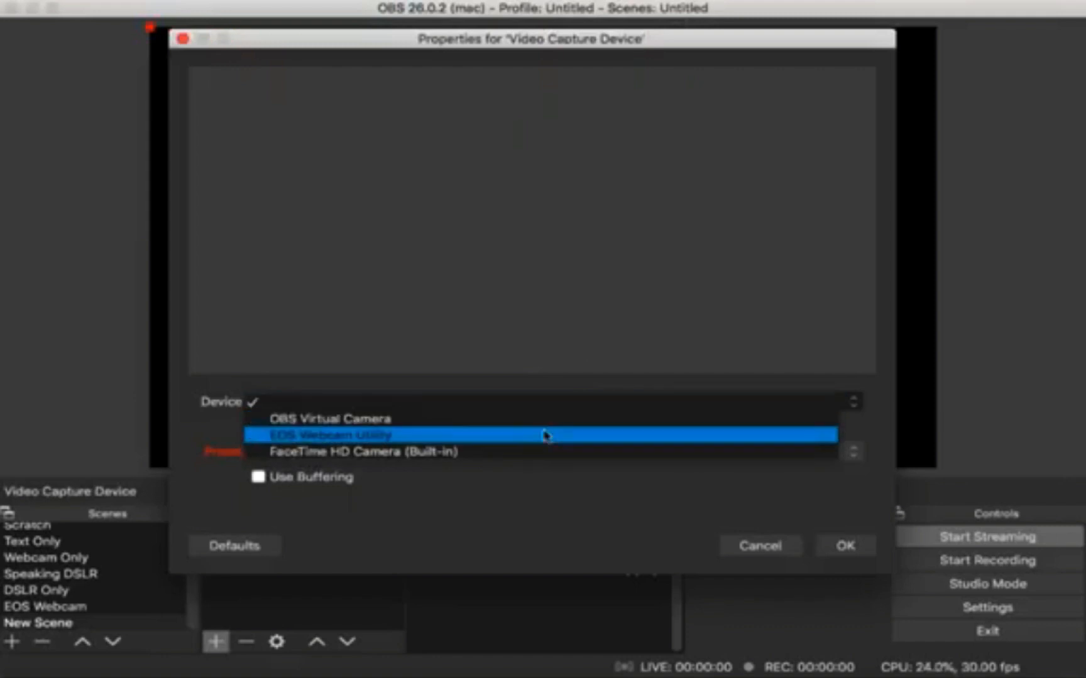
click(380, 454)
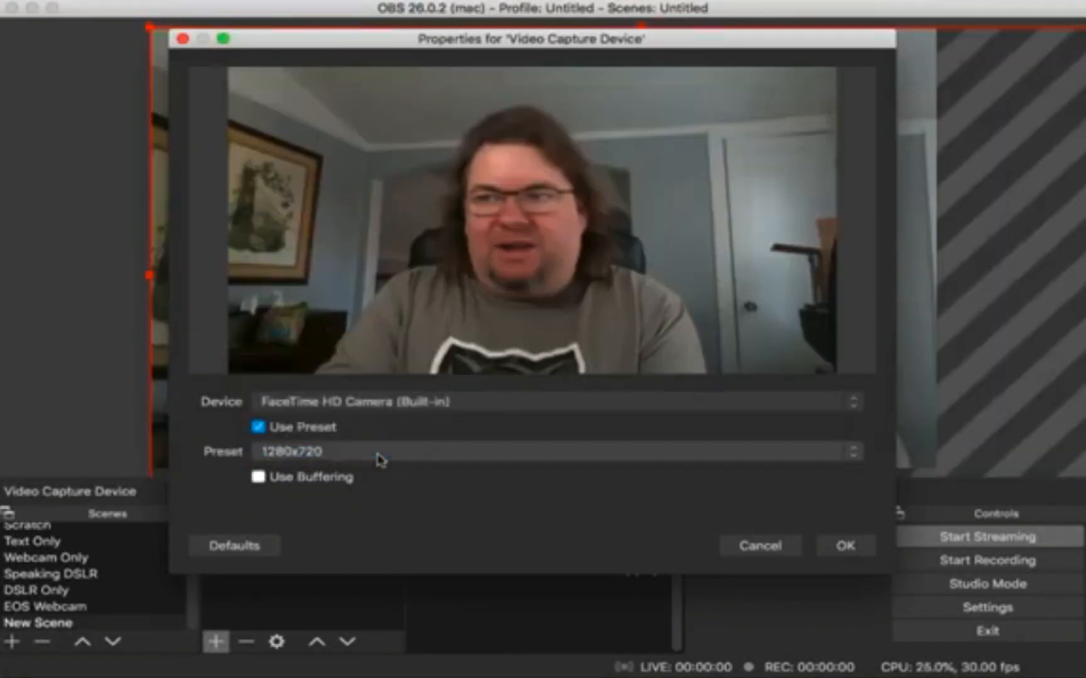
click(853, 552)
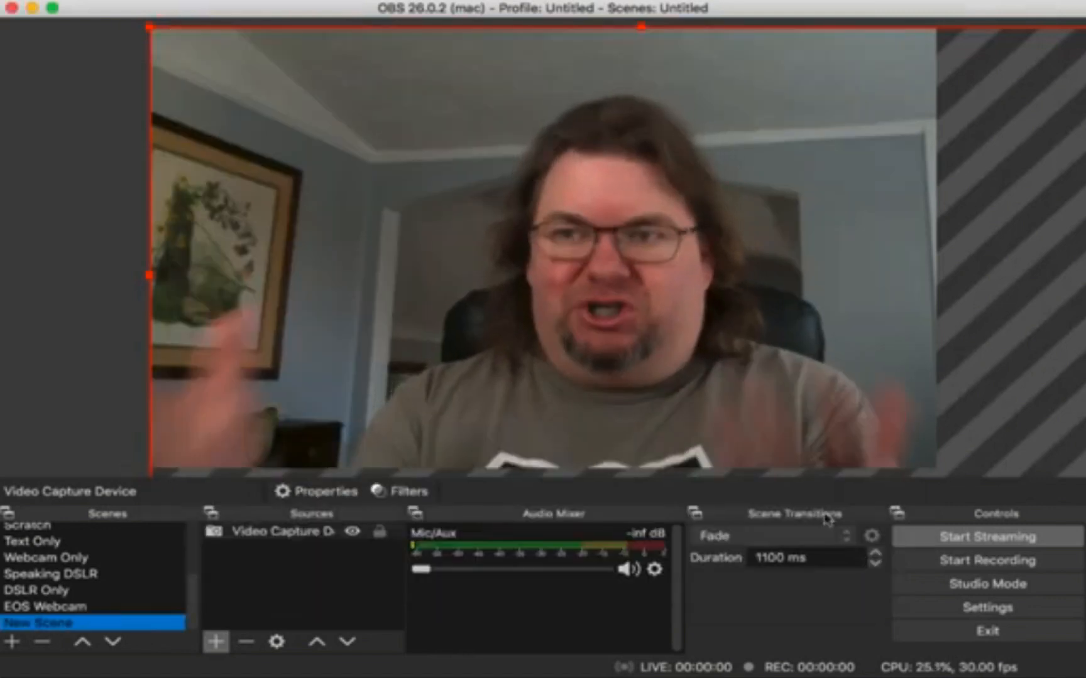
- Shrink the webcam image to a small inset and place it in the upper-right corner of the canvas
drag(562, 232, 466, 175)
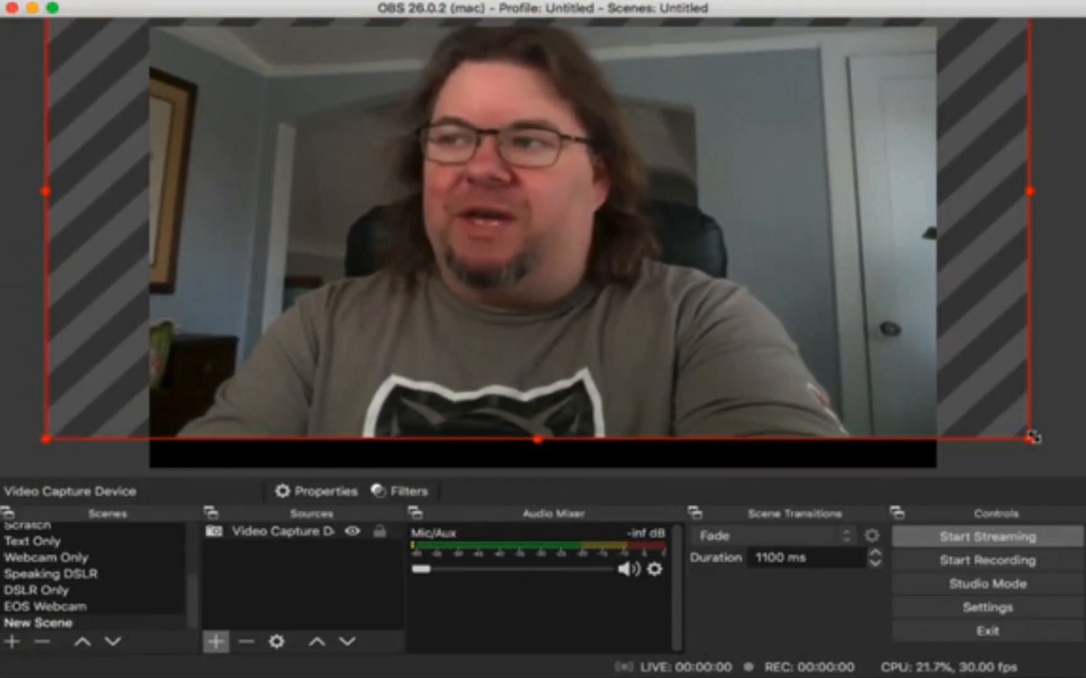
drag(1028, 435, 788, 317)
drag(341, 316, 158, 164)
drag(231, 83, 340, 383)
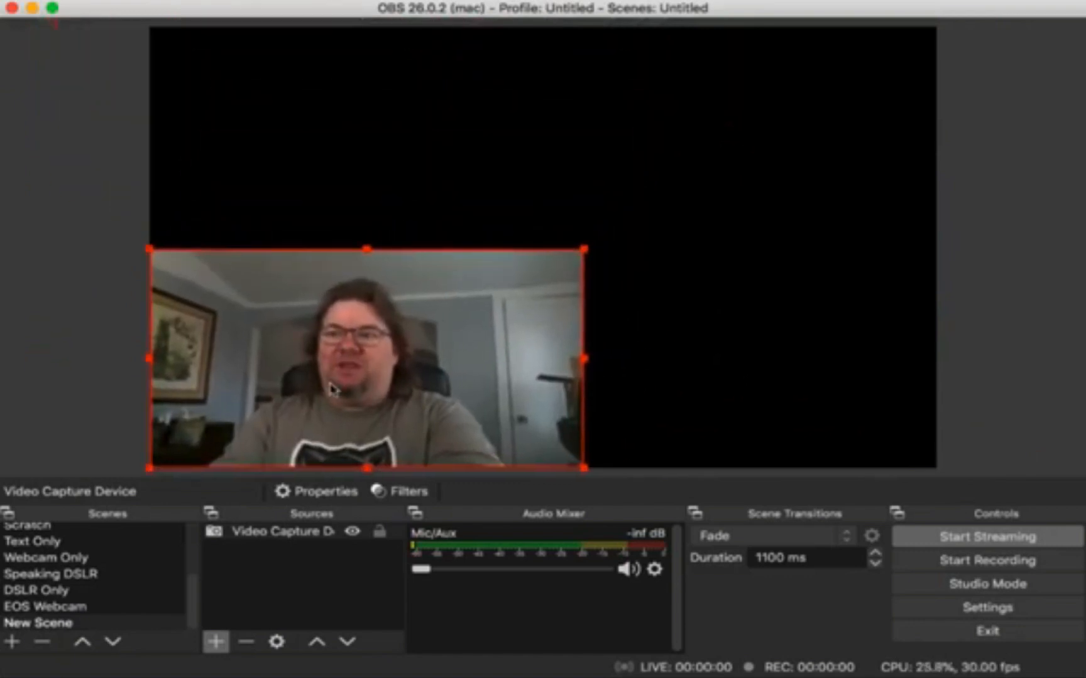
drag(578, 465, 355, 353)
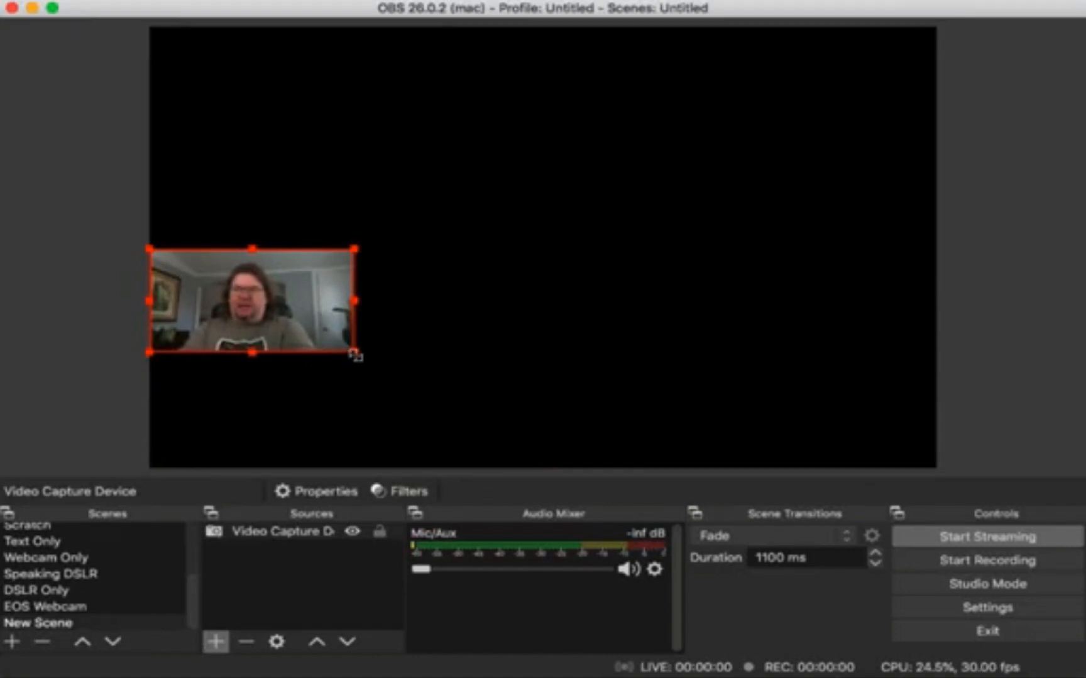
drag(354, 354, 235, 342)
drag(229, 299, 863, 63)
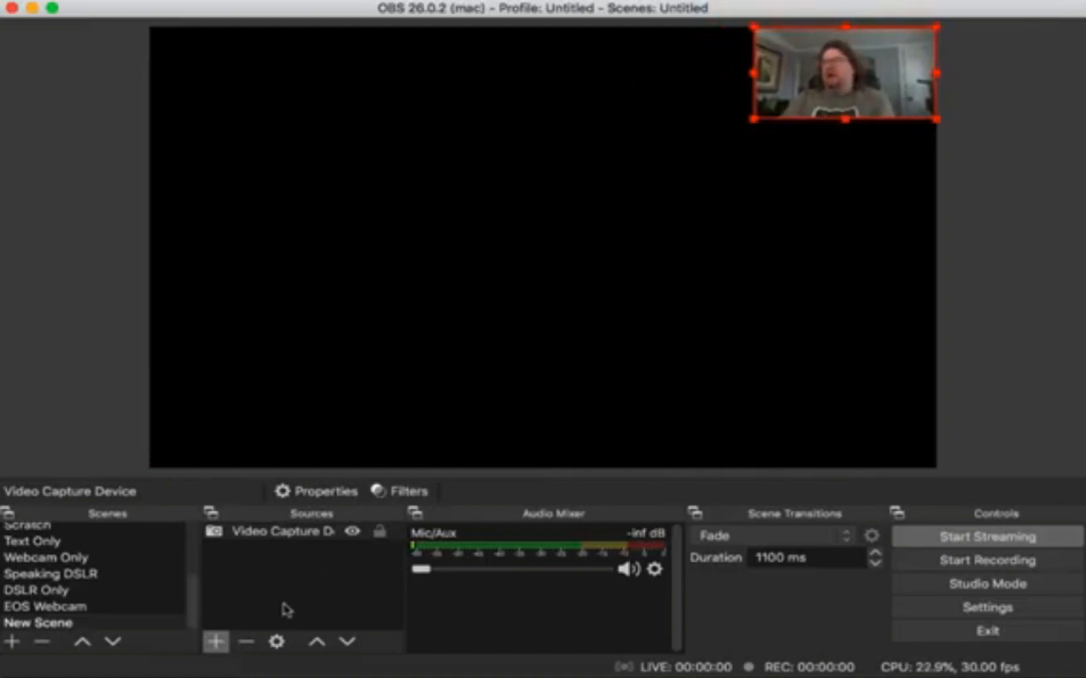
- Add a window capture source named Skyward that shows the Google Chrome Skyward Educator Access Plus window
click(215, 643)
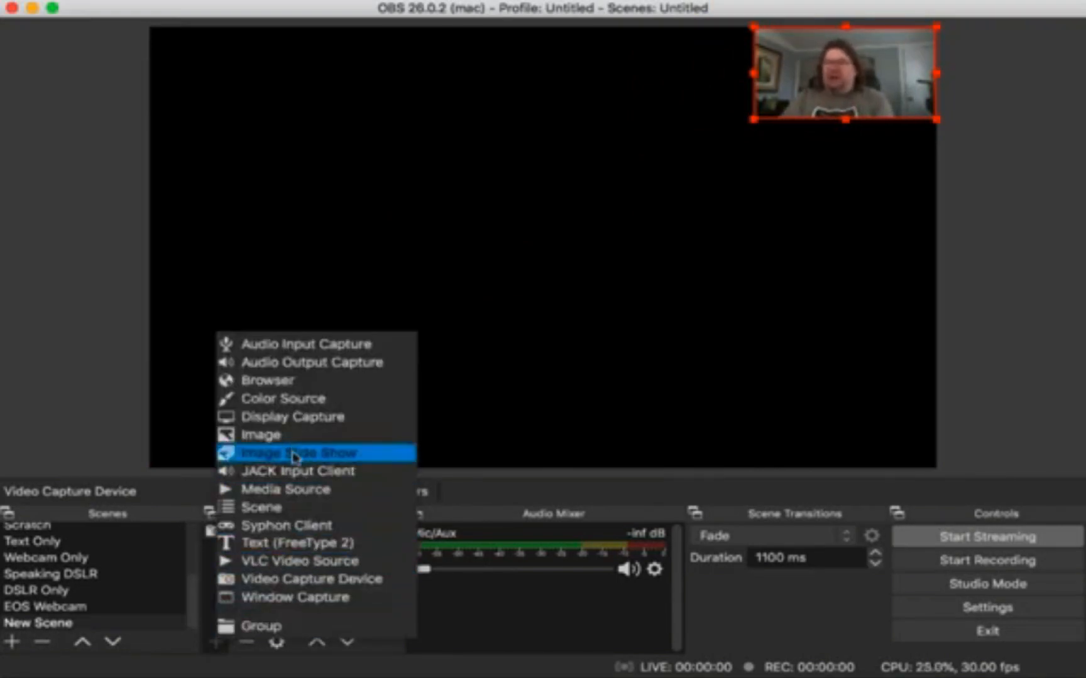
click(291, 602)
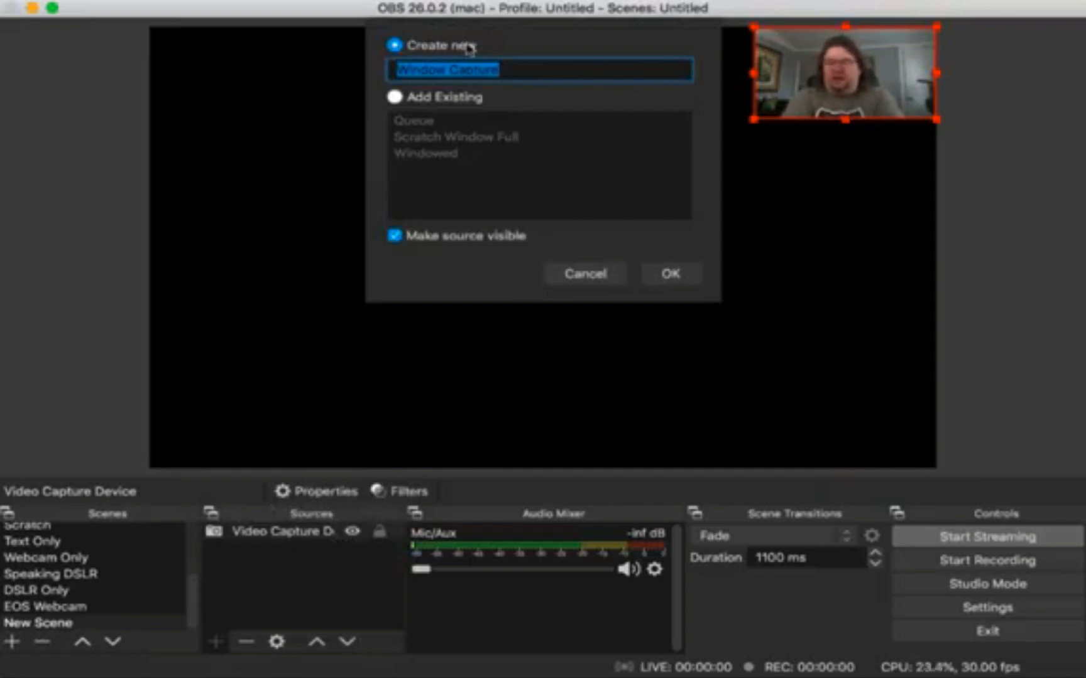
text(Skyward)
click(667, 278)
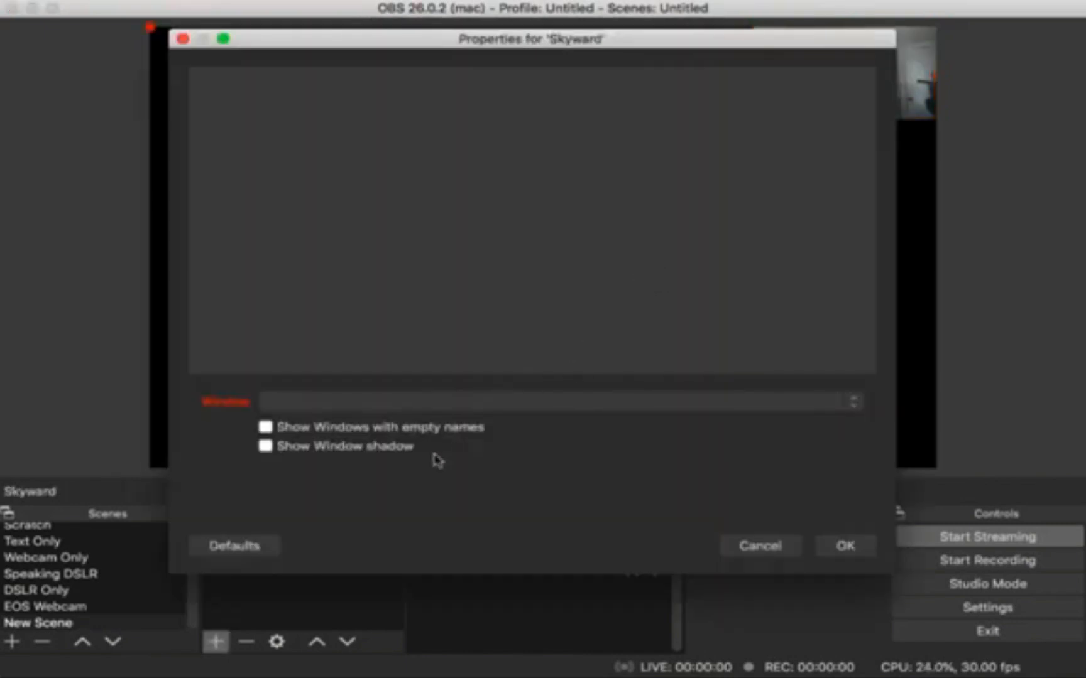
click(731, 403)
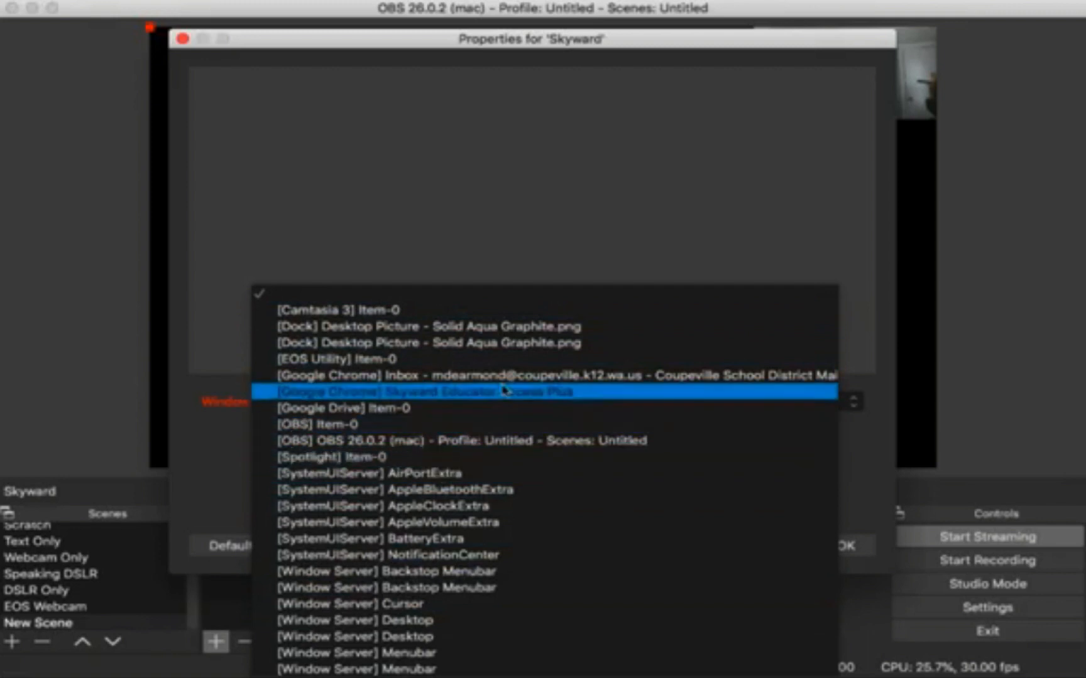
click(415, 393)
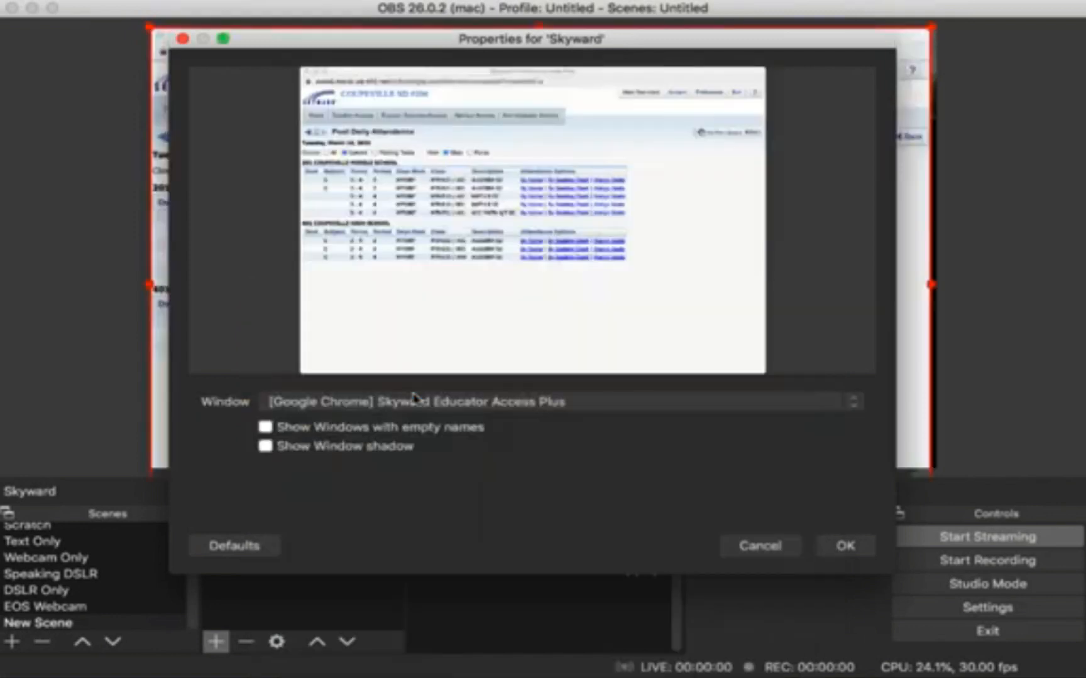
click(845, 547)
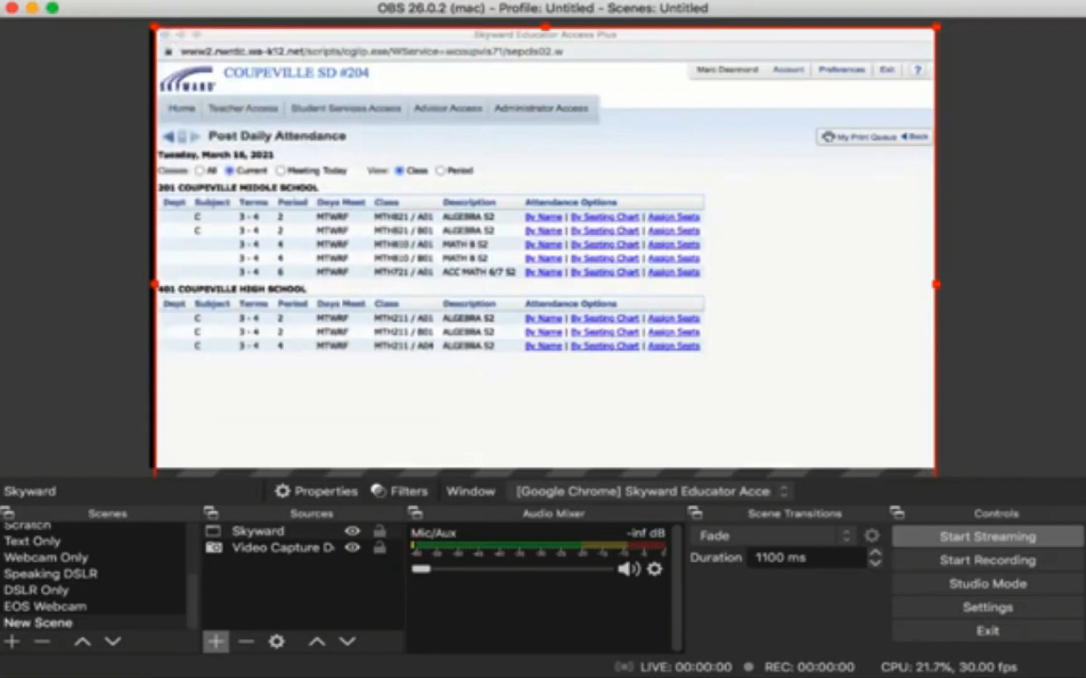
mouse_move(0, 1)
mouse_down()
mouse_move(880, 1)
mouse_move(6, 1)
mouse_up()
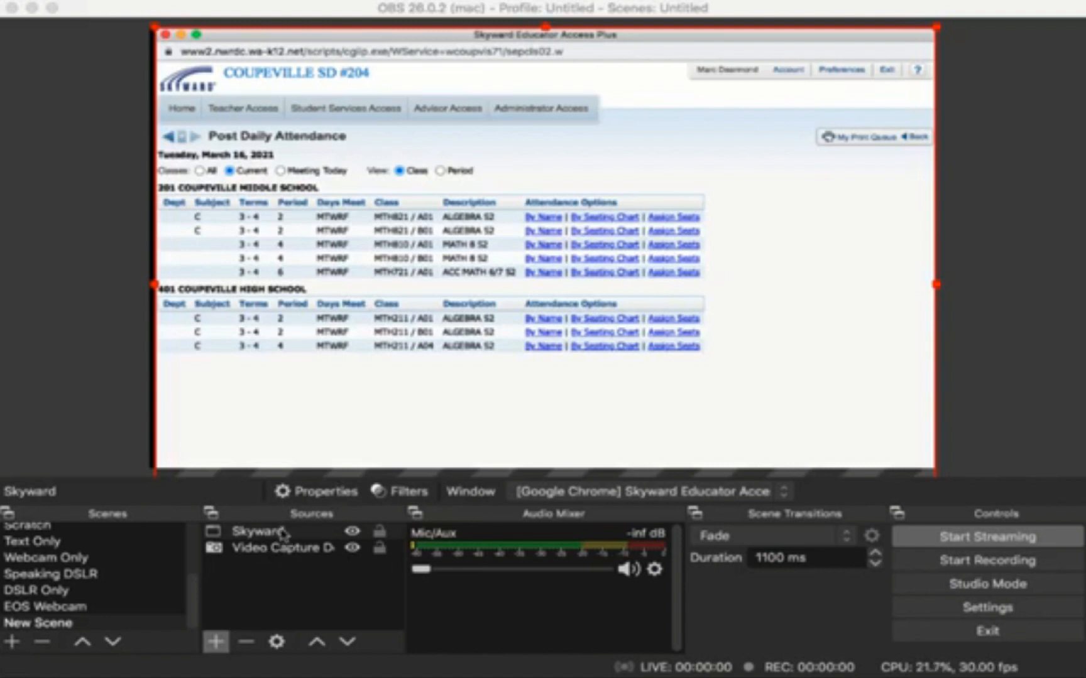
- Order the webcam source above Skyward, then align the Skyward capture to the canvas's left edge and enlarge it to fill the width
click(280, 552)
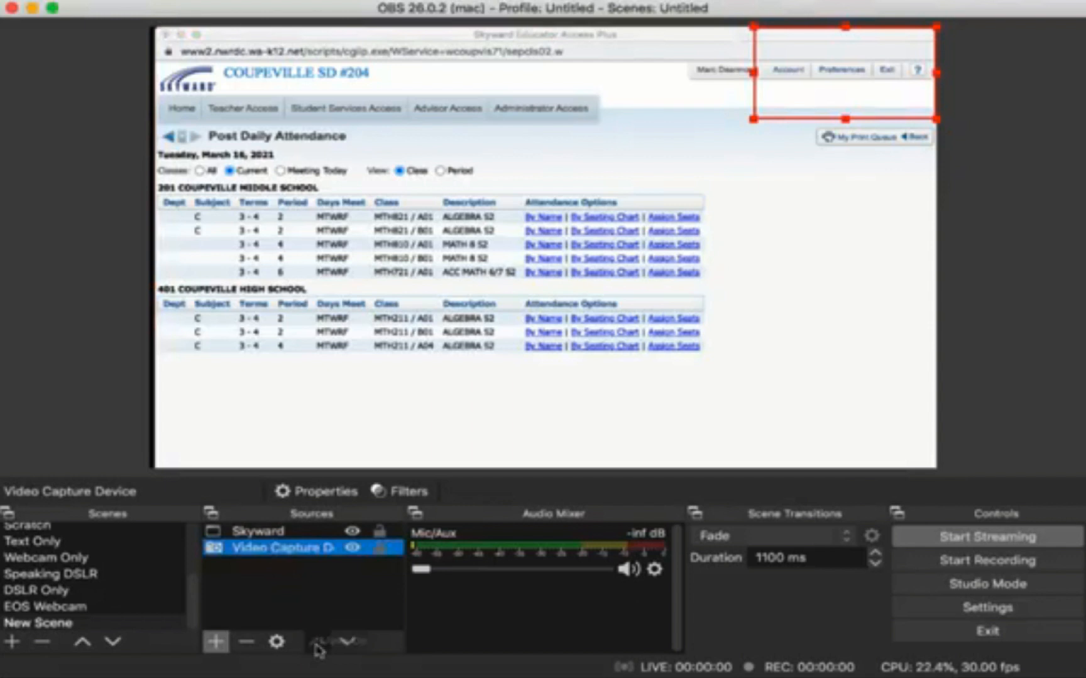
click(316, 642)
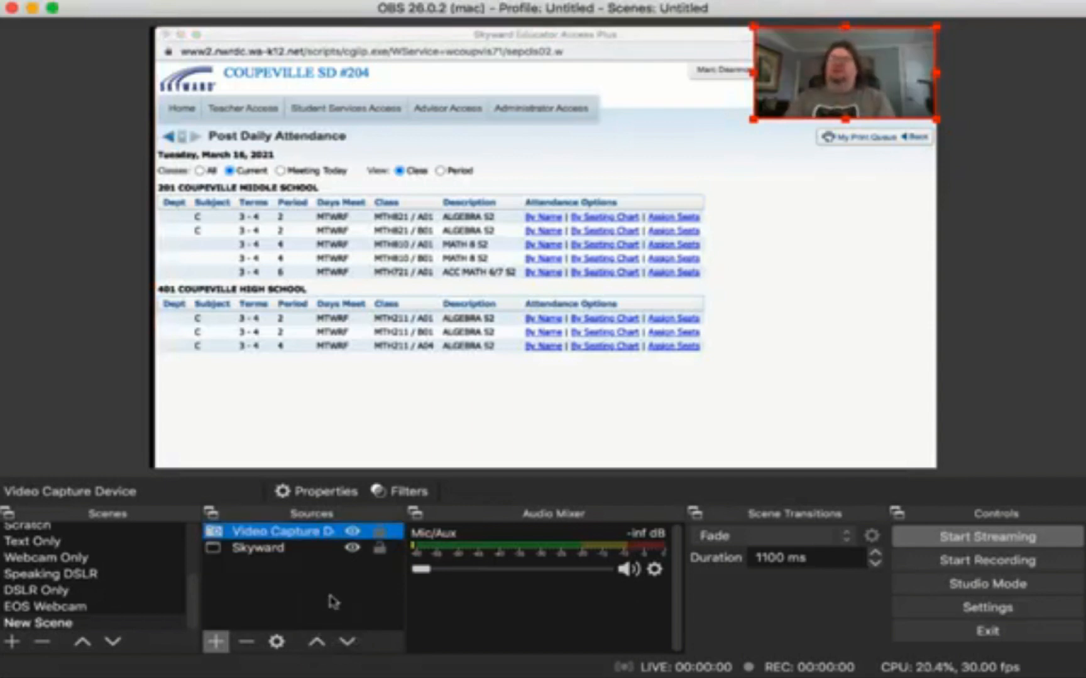
click(515, 311)
drag(515, 311, 511, 305)
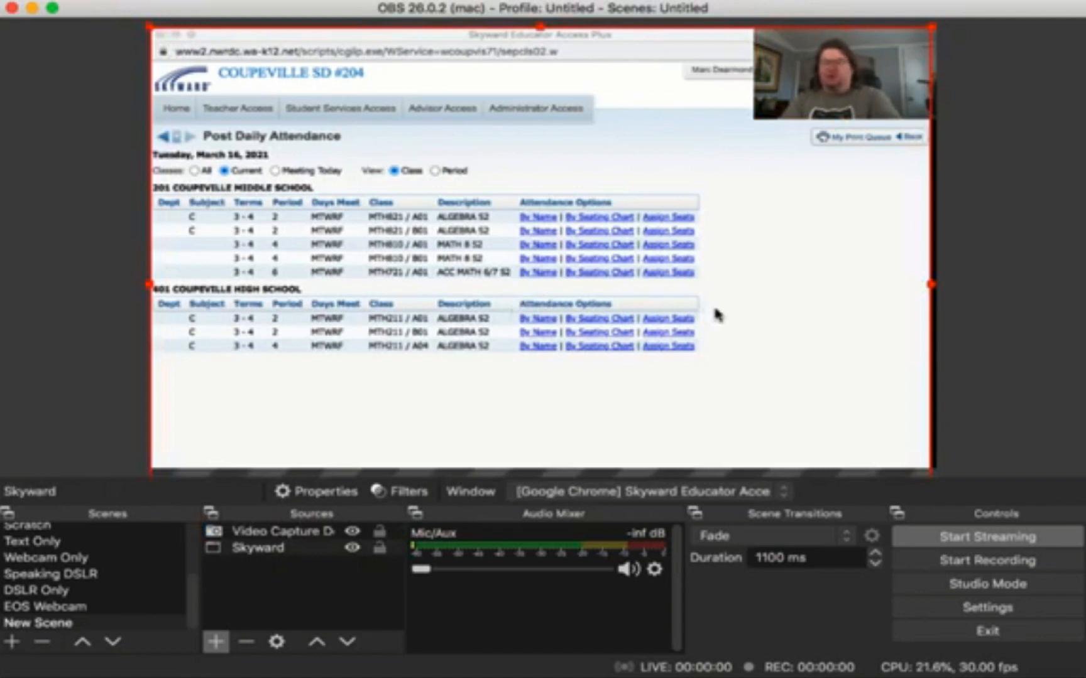
drag(931, 285, 941, 307)
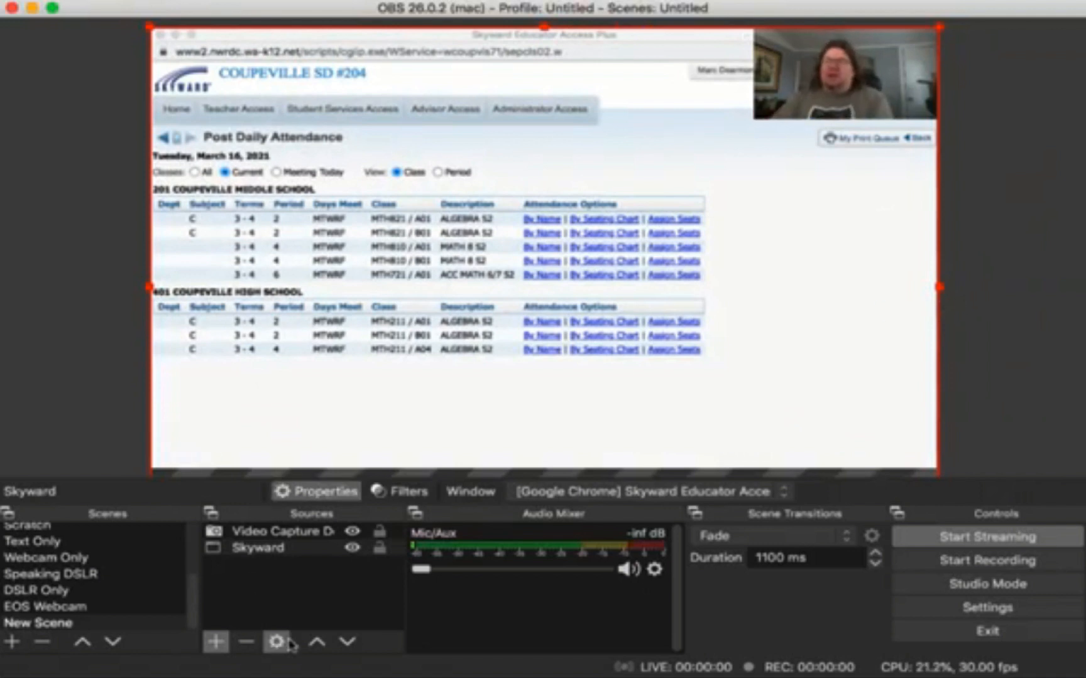
- Create a Text (FreeType 2) source named Scroller with the text "Hello NCCE 2021"
click(213, 642)
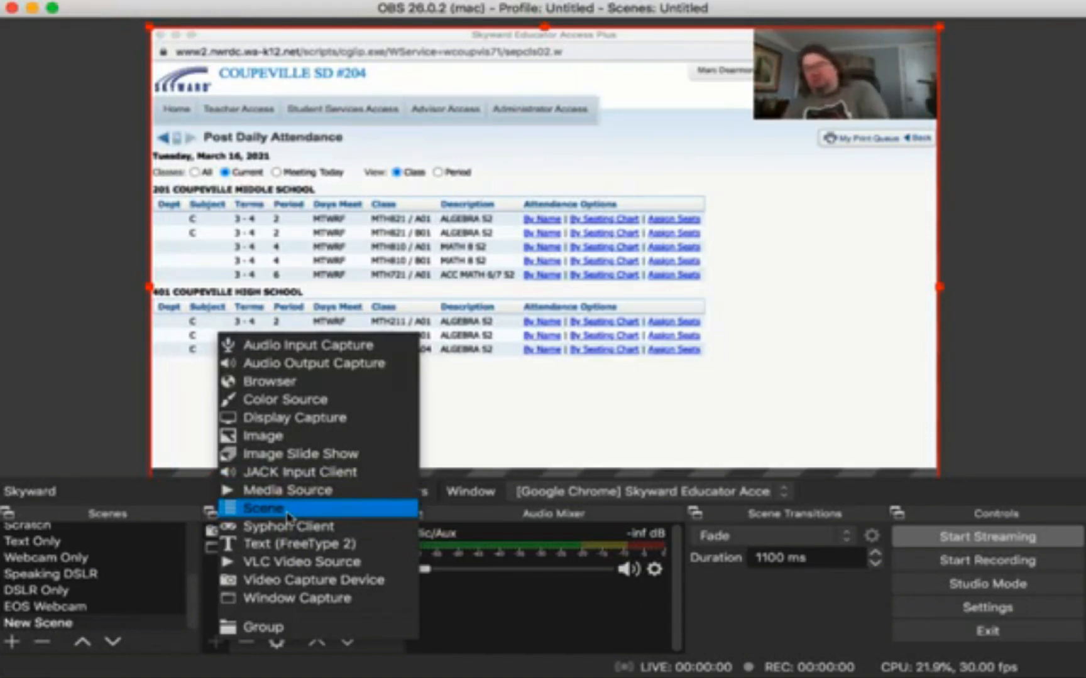
click(286, 548)
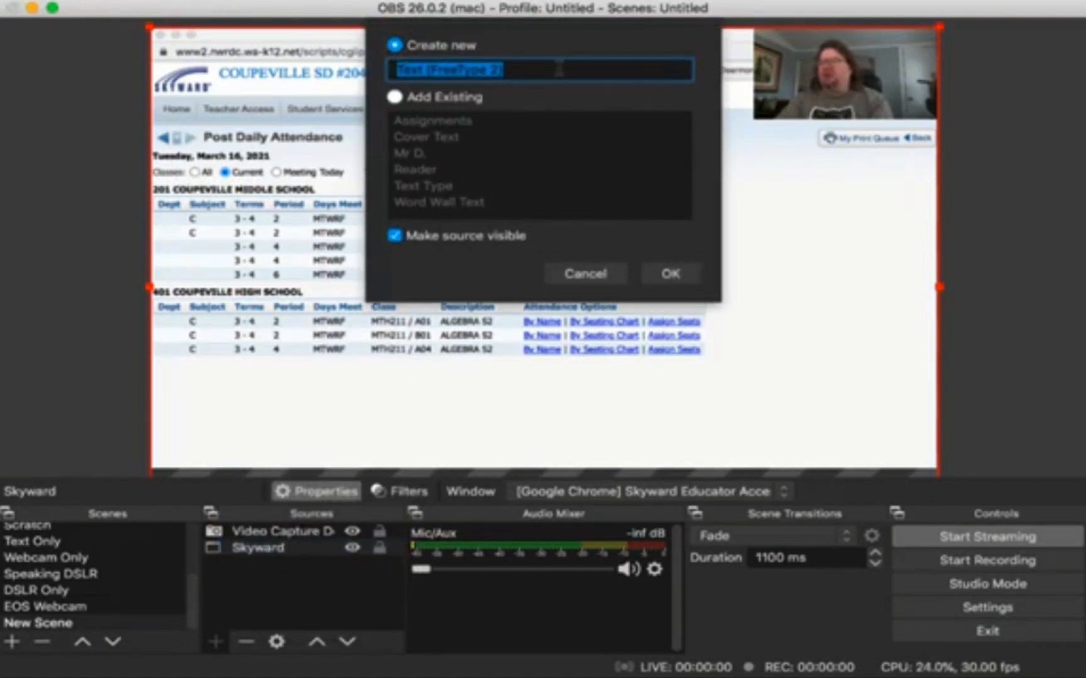
key(BackSpace)
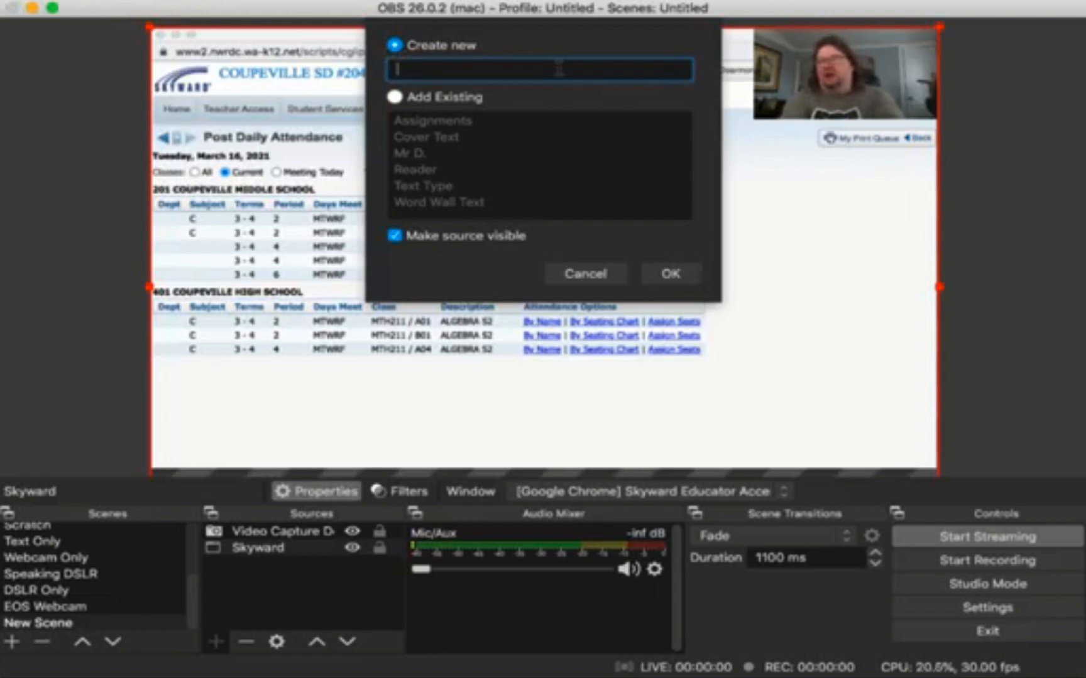
text(Scroller)
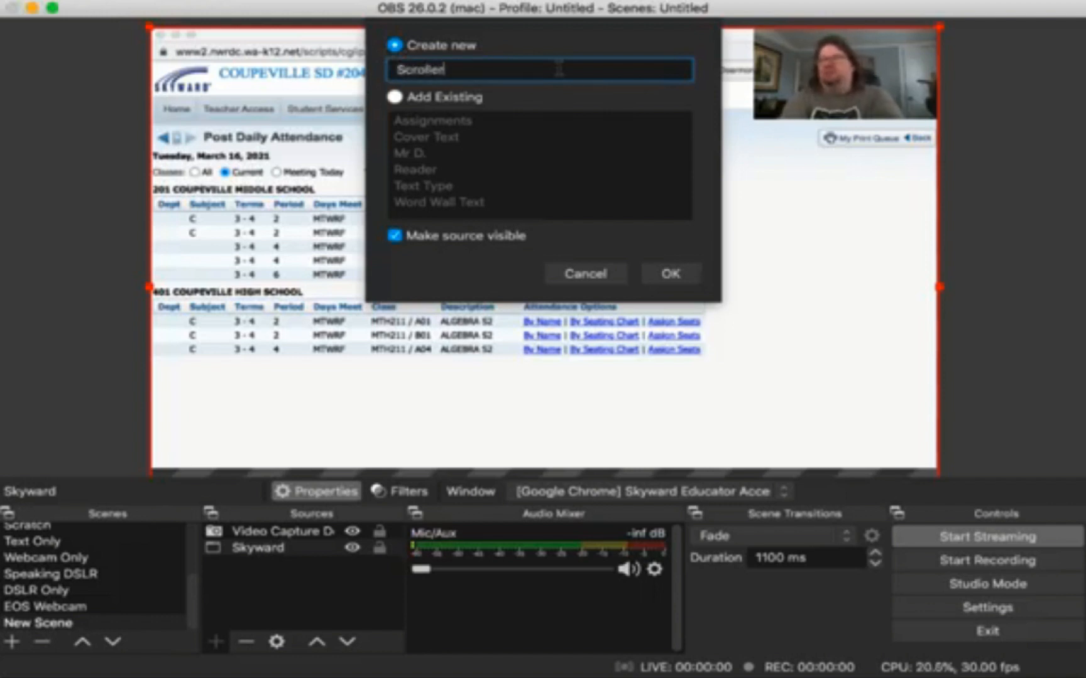
click(671, 274)
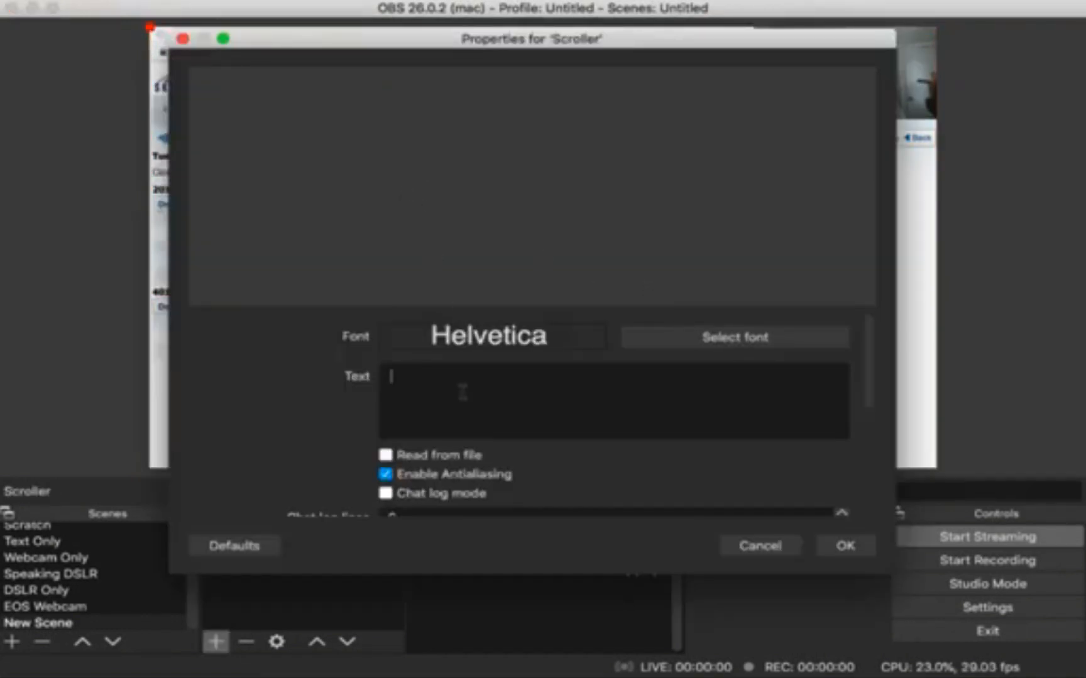
text(Hello NCC)
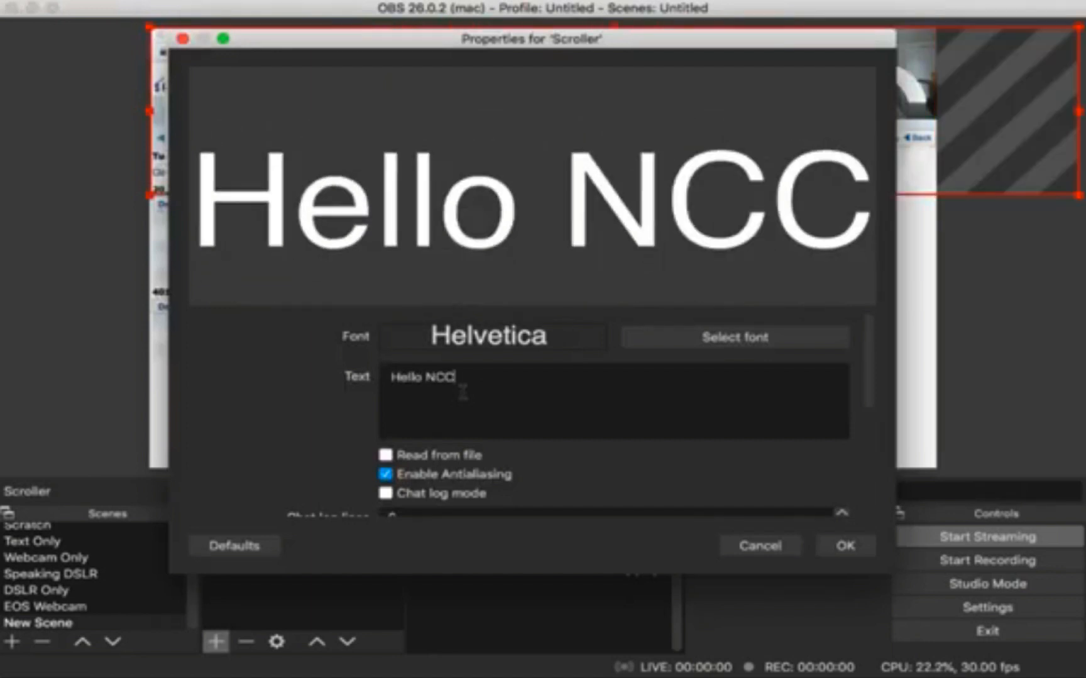
text(E 2021)
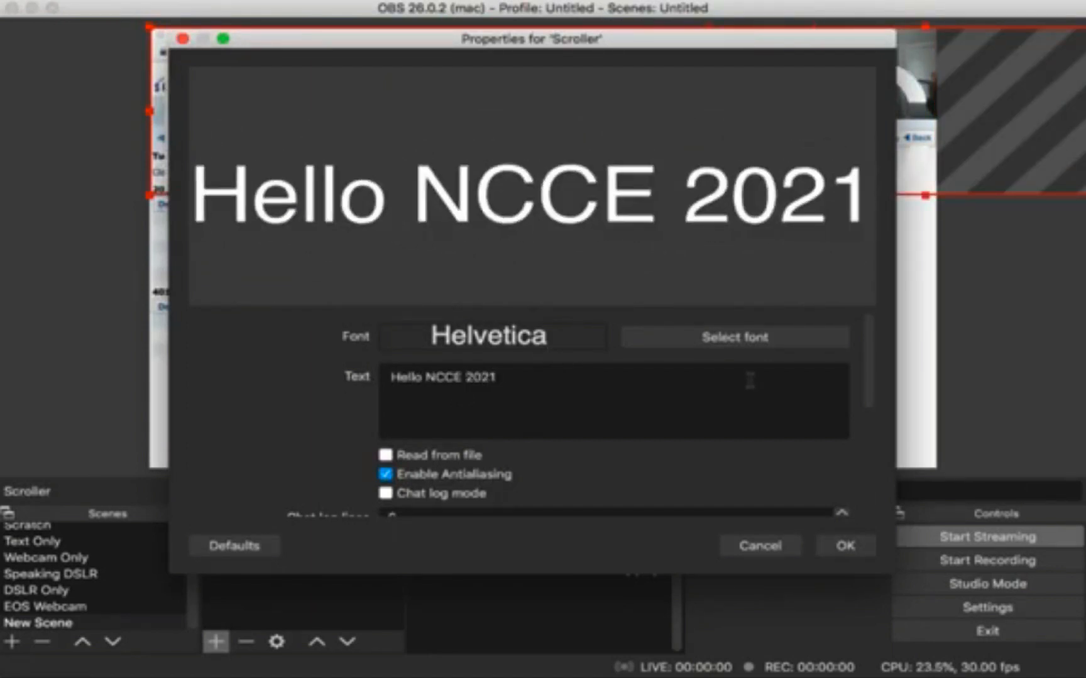
- Review the Scroller's font, text file, color, outline and width options, and accept its properties
scroll(635, 364, down, 5)
scroll(632, 371, down, 2)
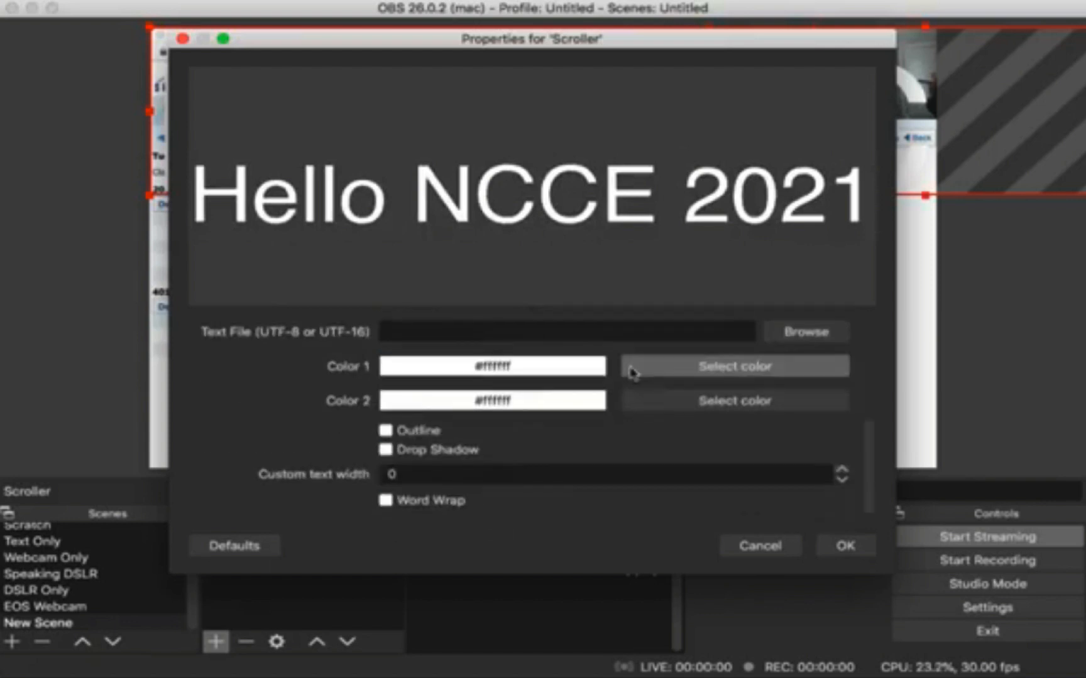
scroll(633, 431, up, 4)
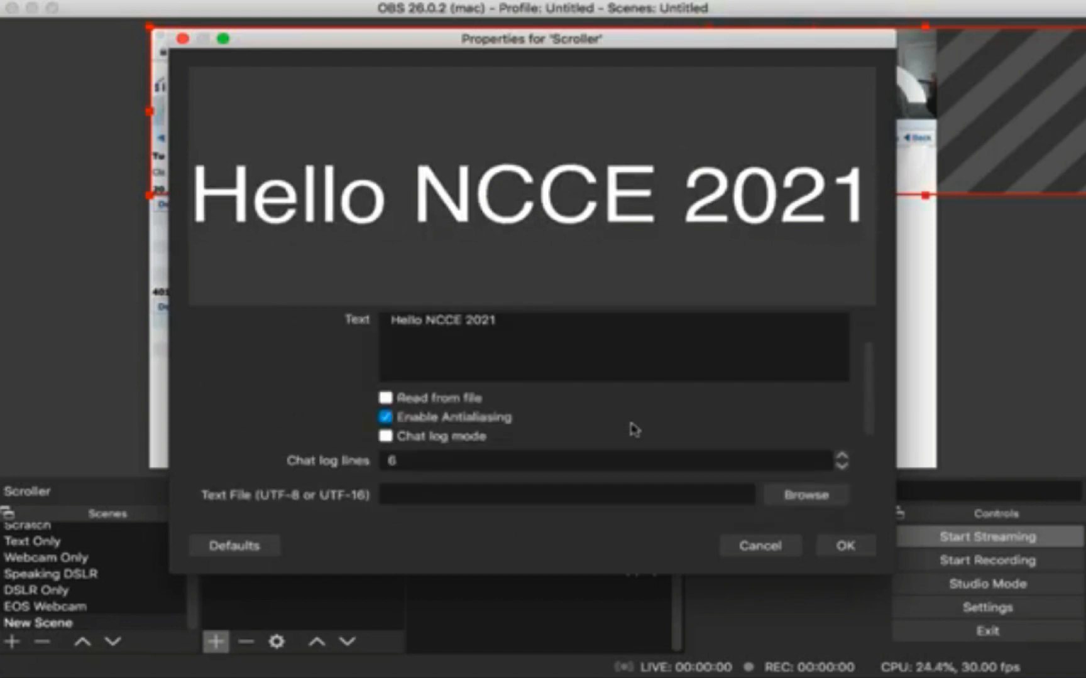
scroll(553, 397, up, 2)
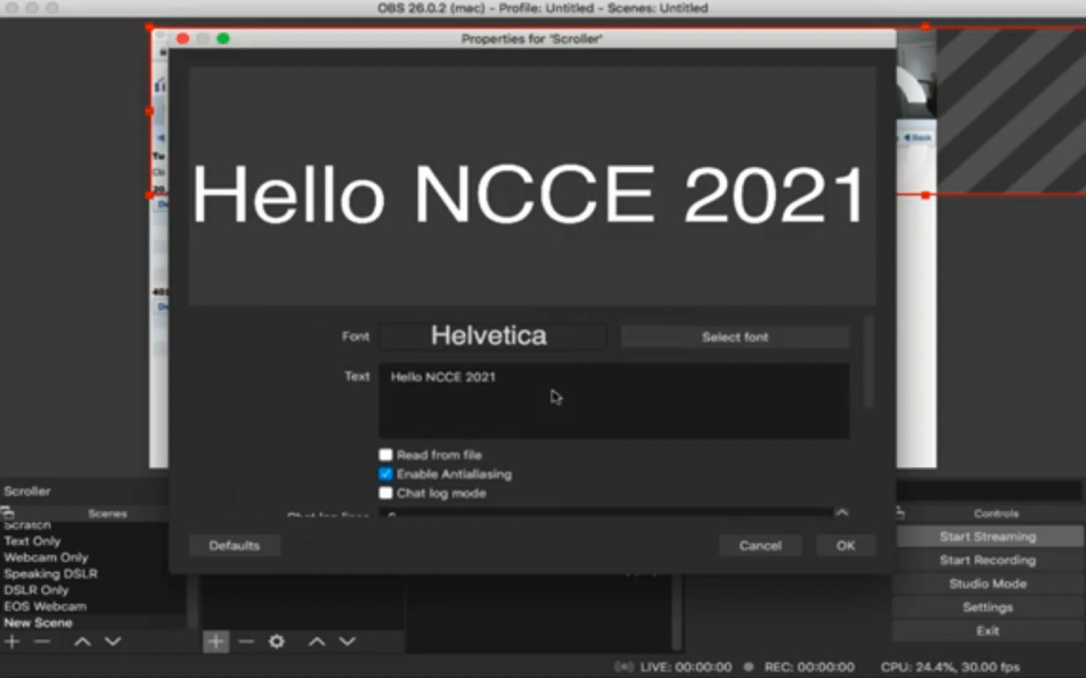
scroll(556, 396, down, 4)
scroll(553, 396, down, 2)
scroll(552, 395, up, 4)
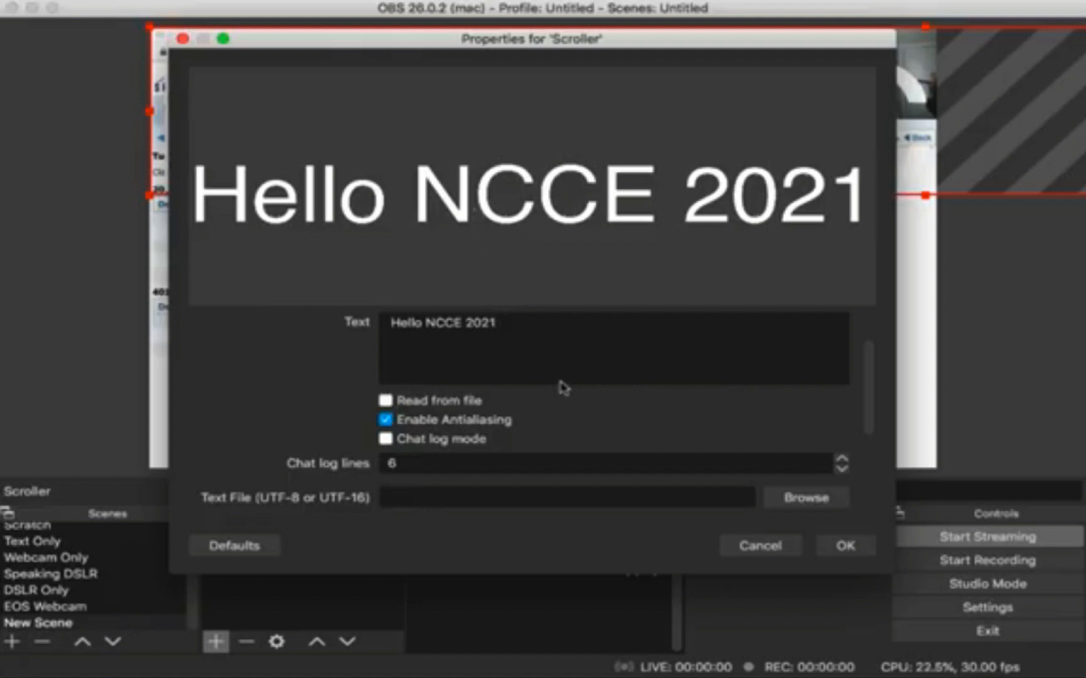
scroll(560, 377, down, 3)
scroll(561, 395, down, 2)
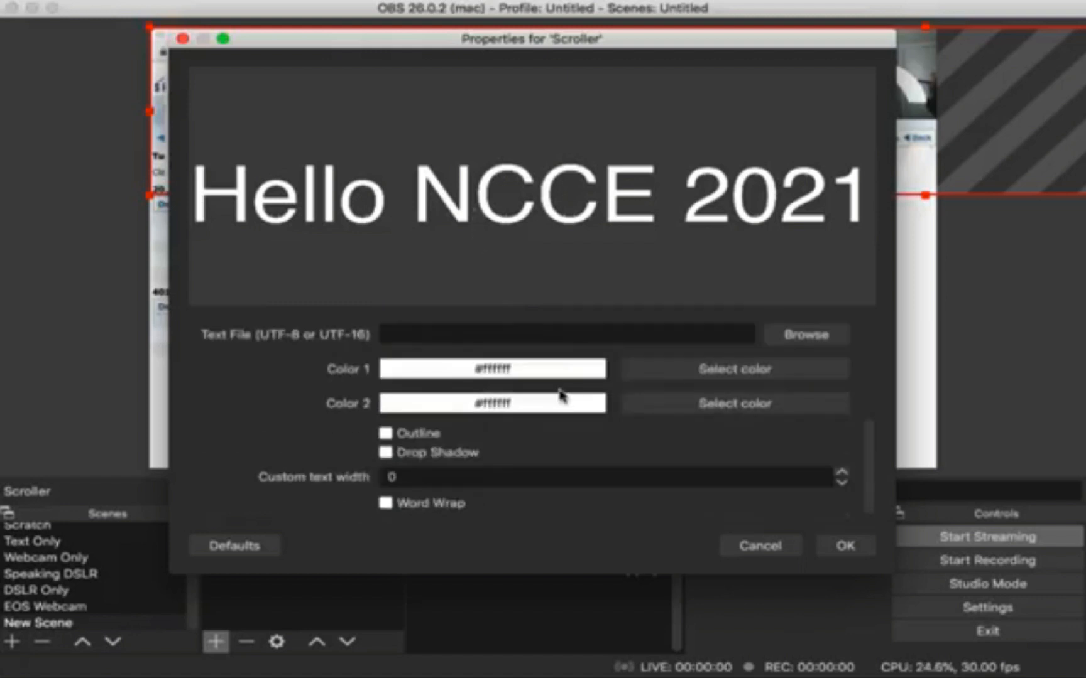
scroll(703, 484, down, 1)
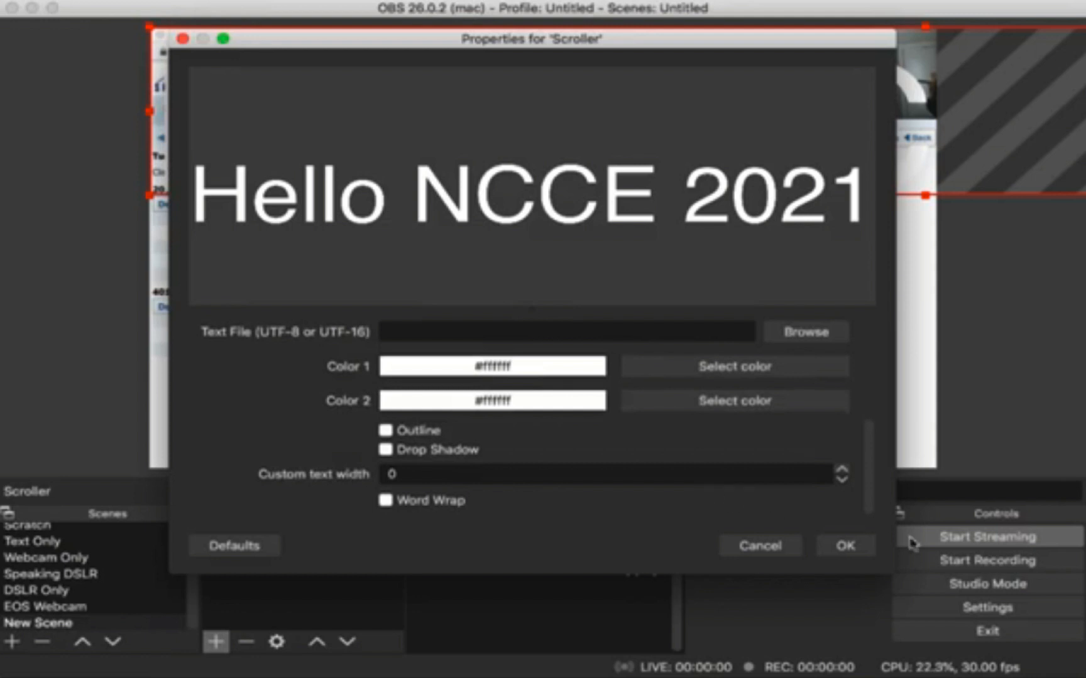
click(845, 546)
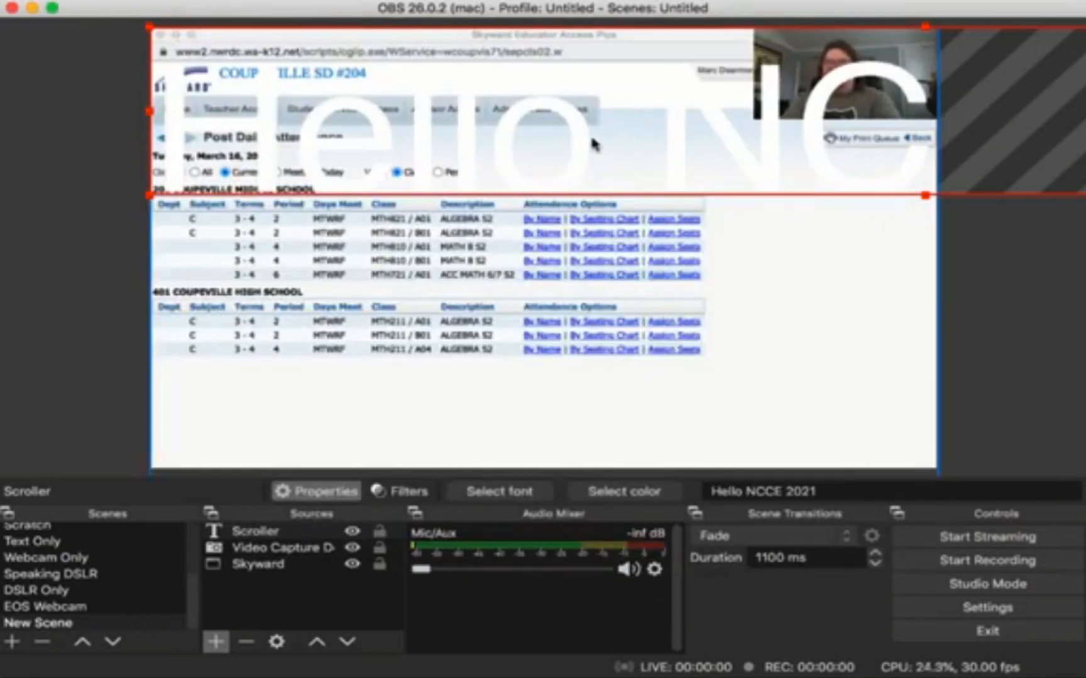
- Set the Scroller text's Color 1 to dark red #7a0002, enable its outline and accept the properties
right_click(282, 536)
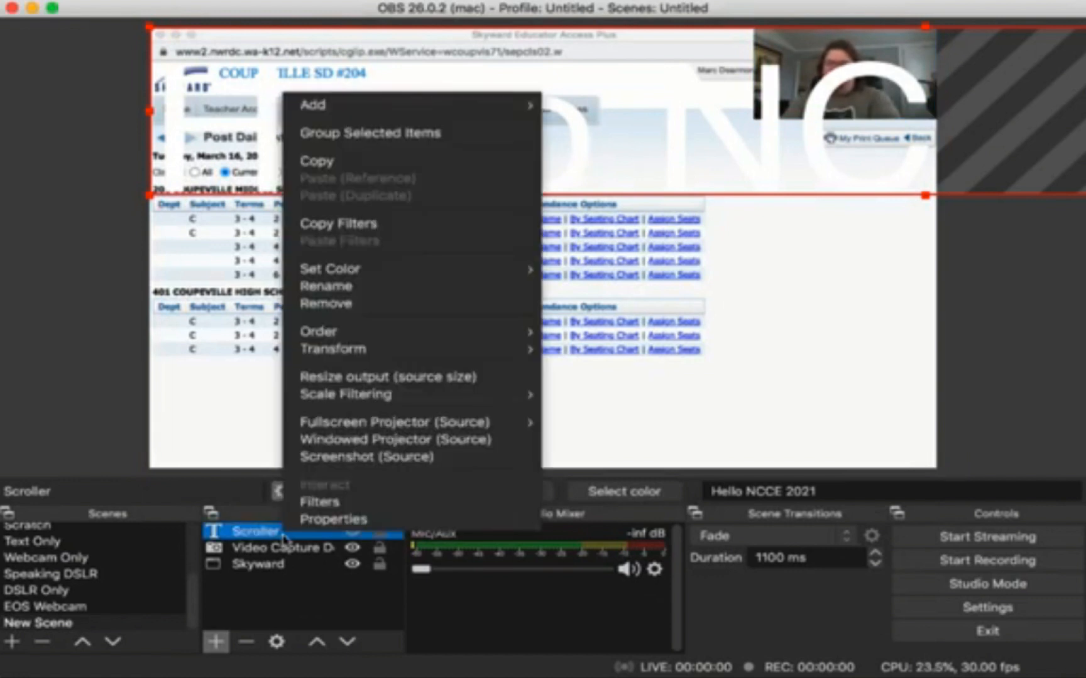
click(330, 522)
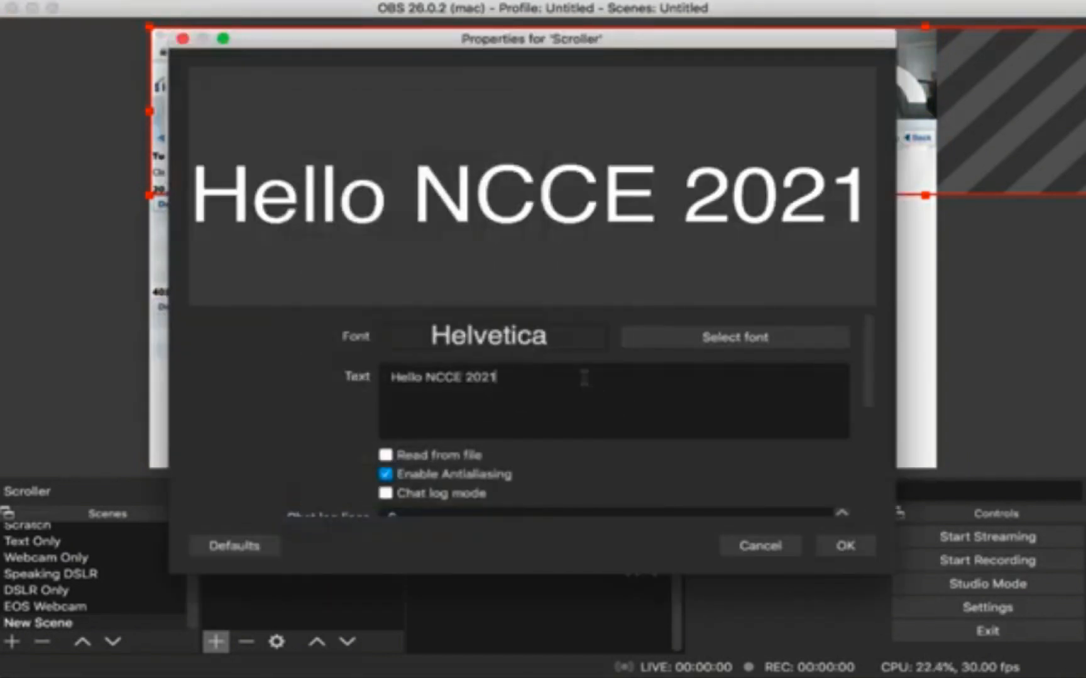
scroll(584, 377, down, 5)
click(674, 432)
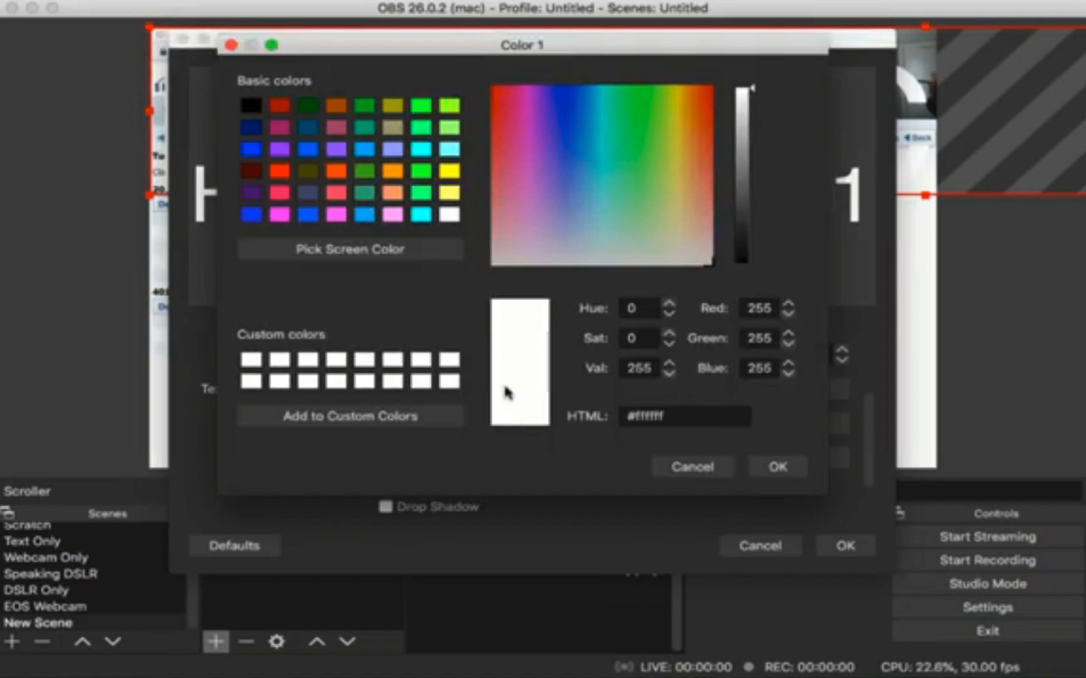
drag(622, 129, 461, 80)
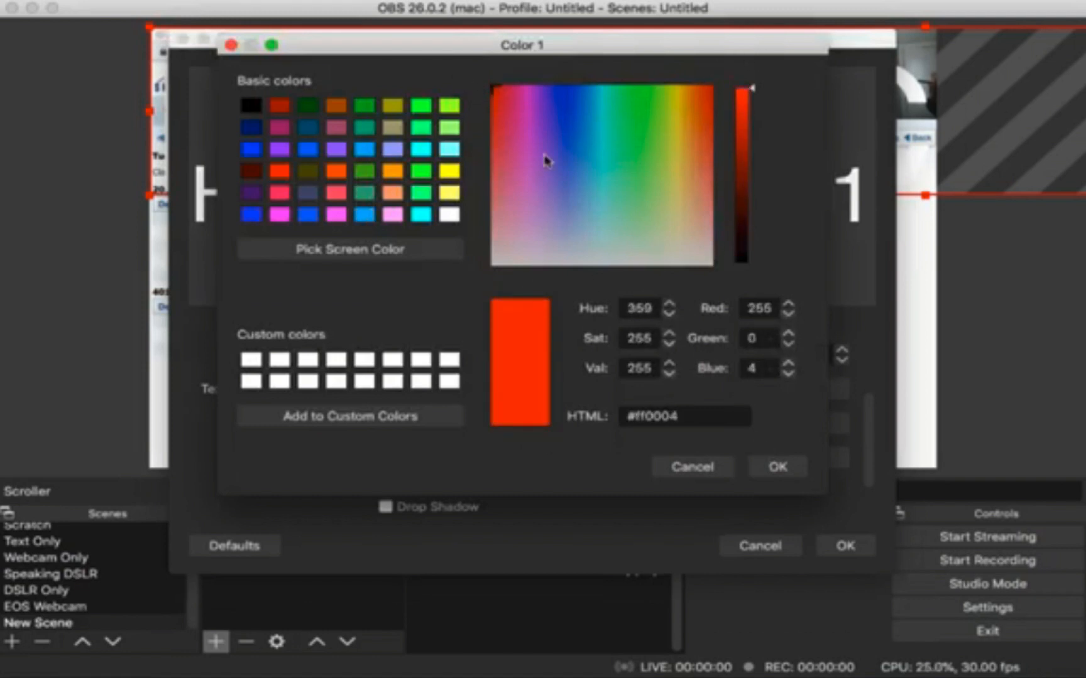
drag(753, 92, 754, 181)
click(796, 471)
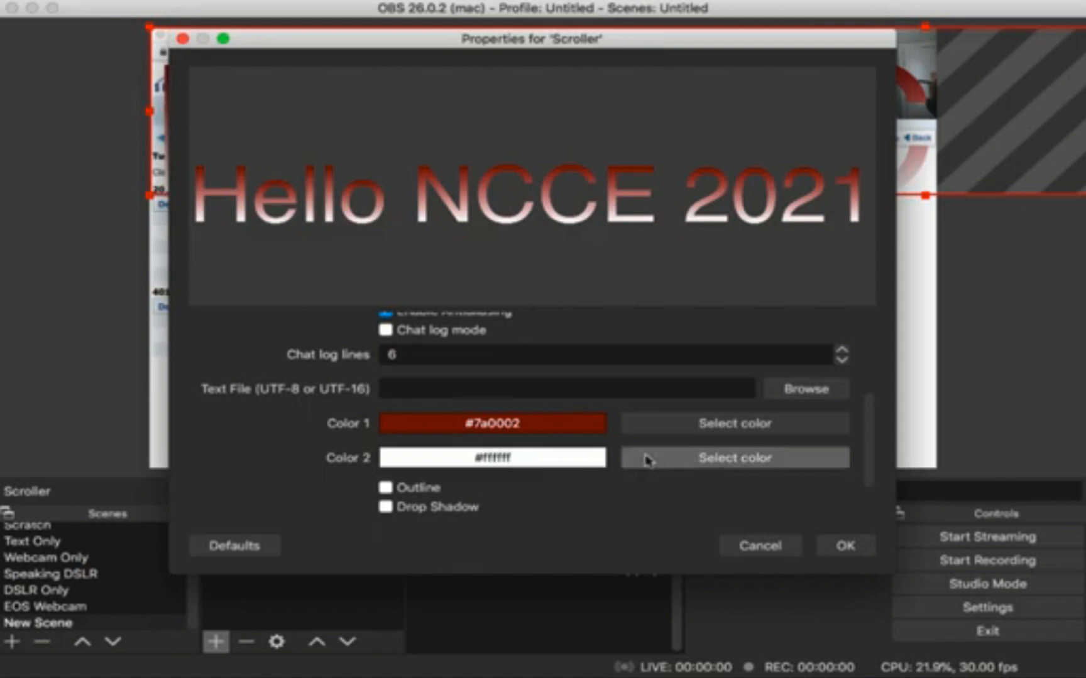
click(384, 489)
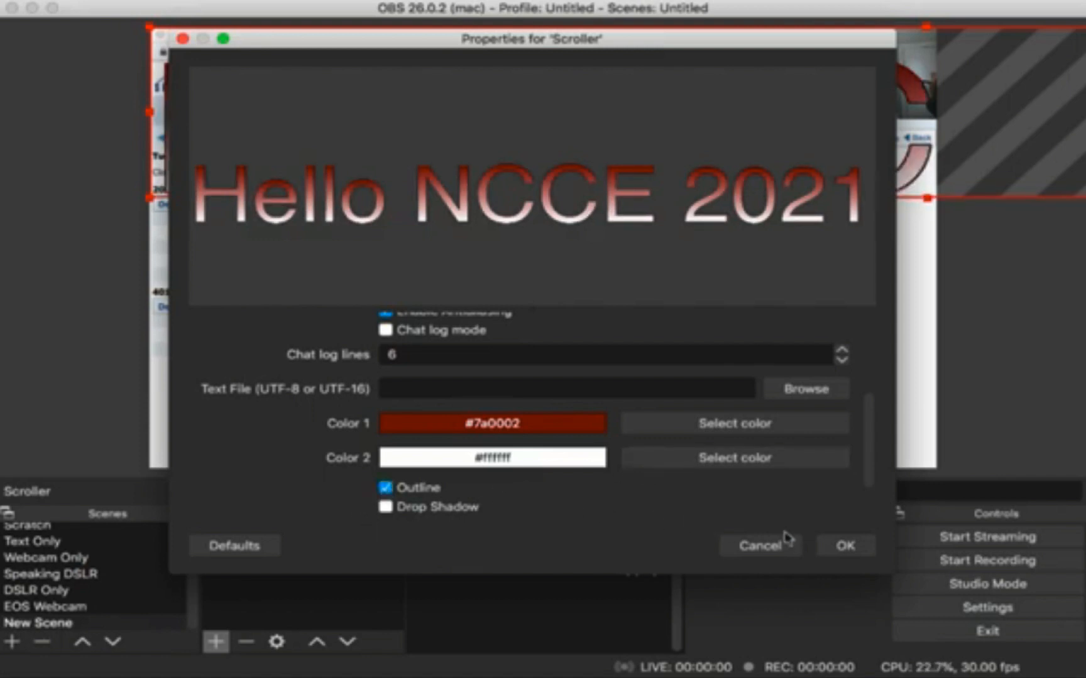
click(842, 545)
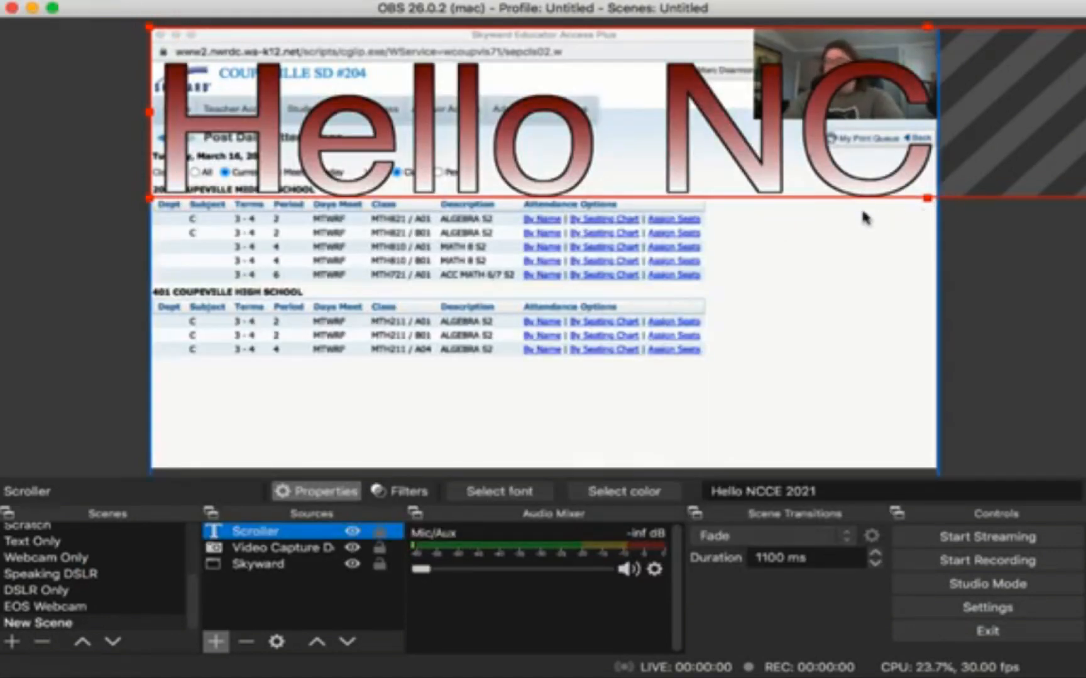
- Shrink the Scroller text to fit within the canvas width and place it in the canvas's bottom-left corner
drag(149, 199, 422, 412)
drag(601, 415, 324, 438)
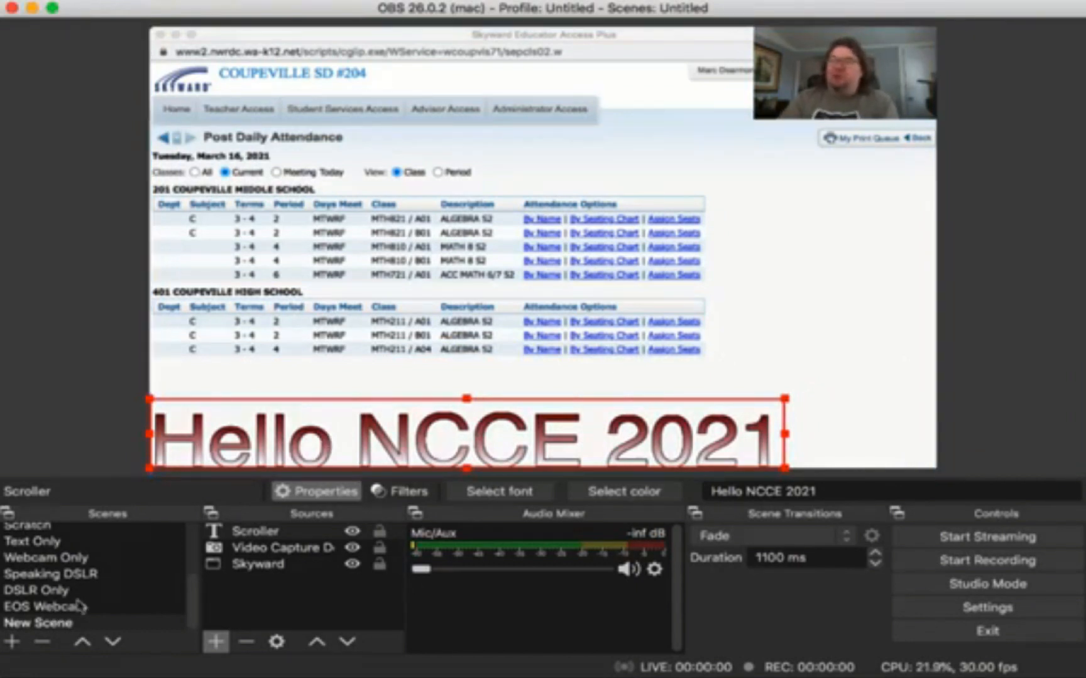
- Add a Scroll effect filter named Roll to the Scroller source with a horizontal speed of 138
right_click(264, 538)
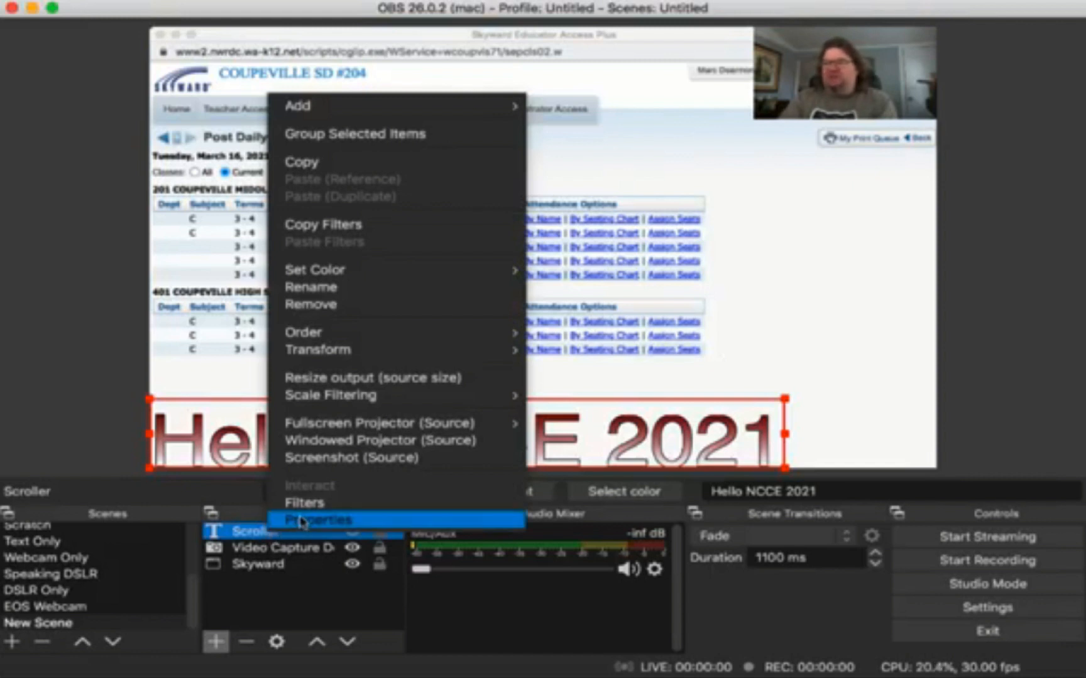
click(314, 503)
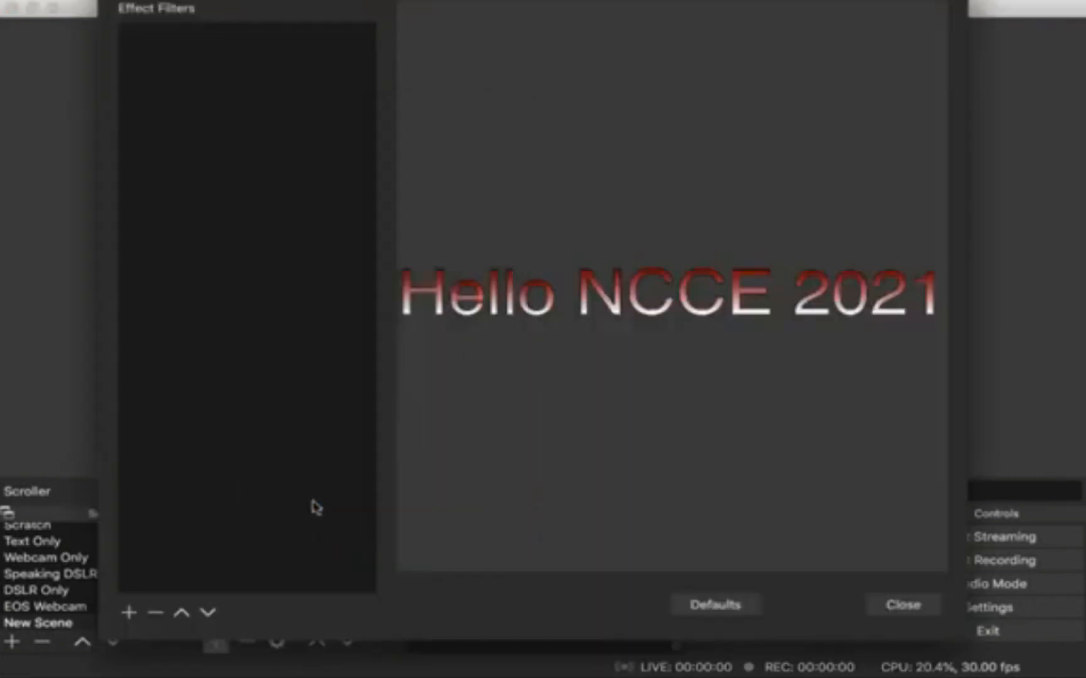
click(130, 613)
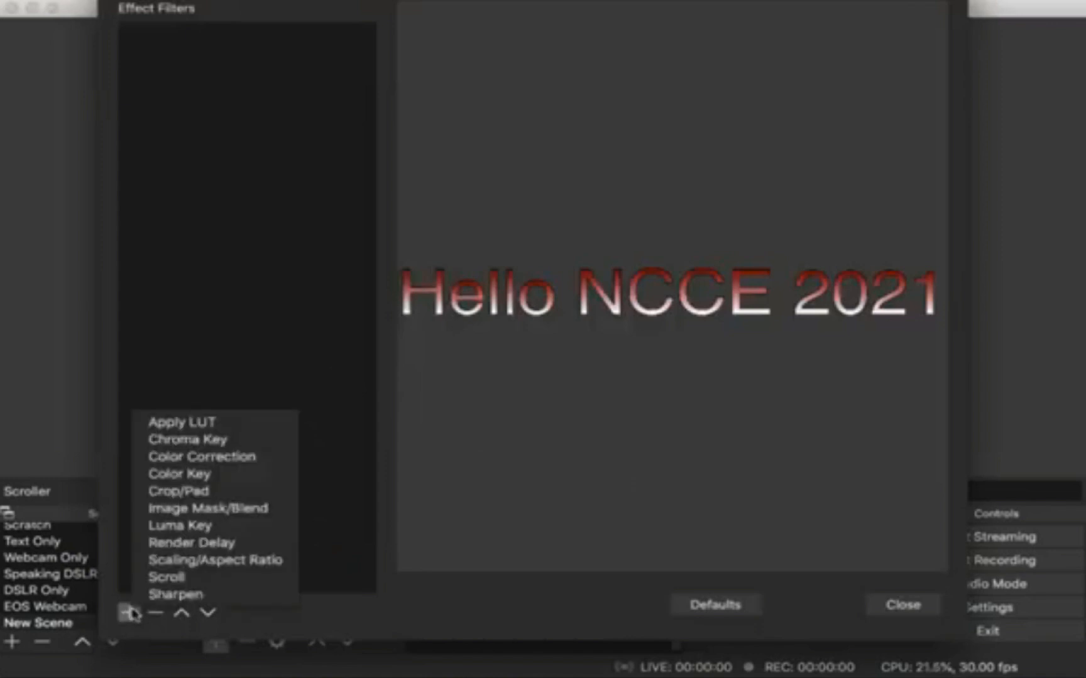
click(175, 579)
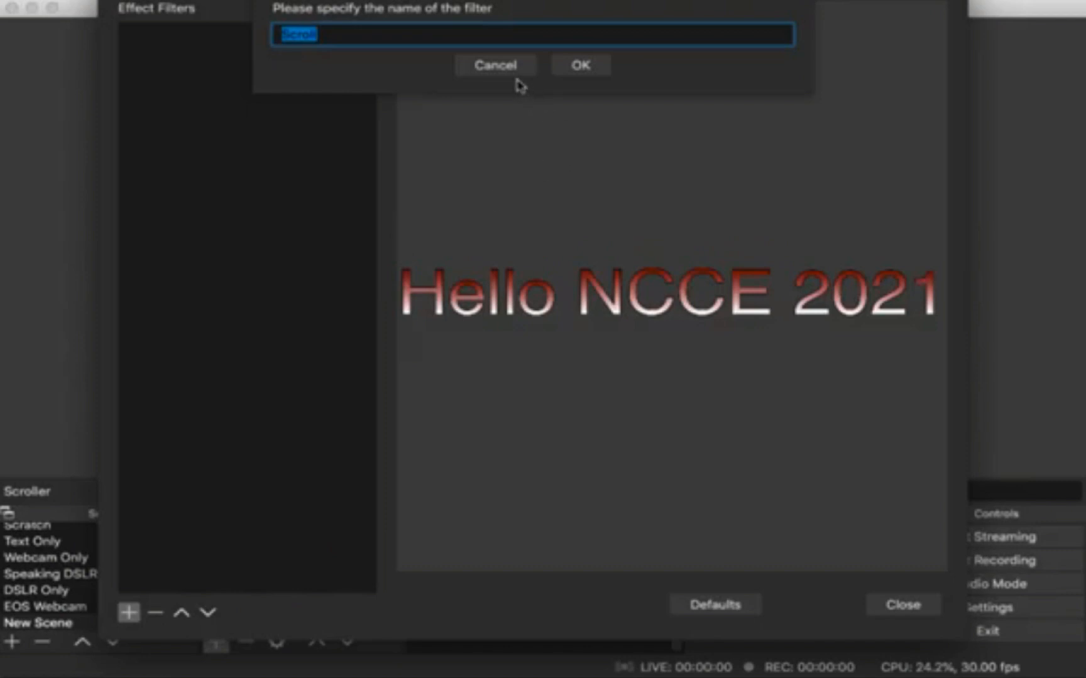
text(R)
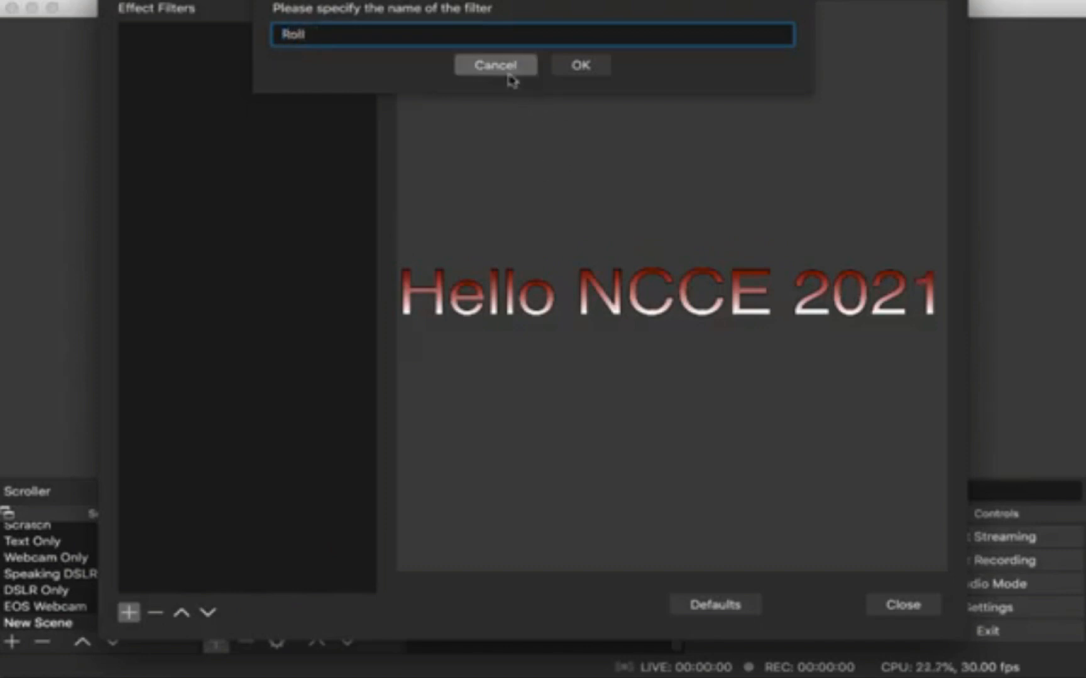
click(572, 73)
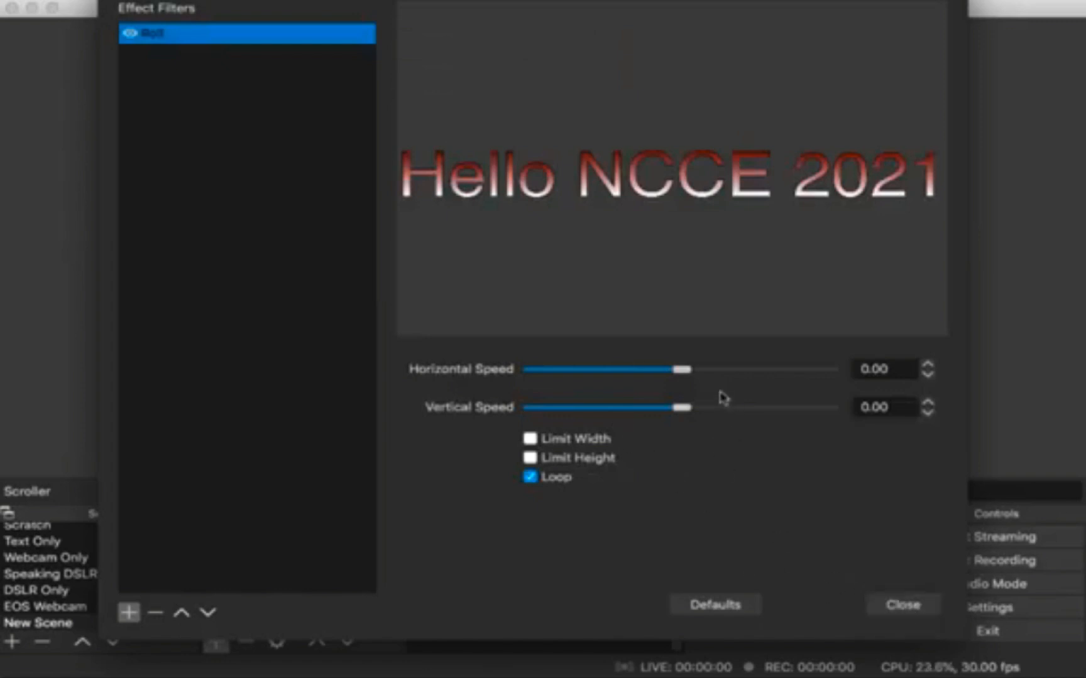
drag(681, 374, 723, 374)
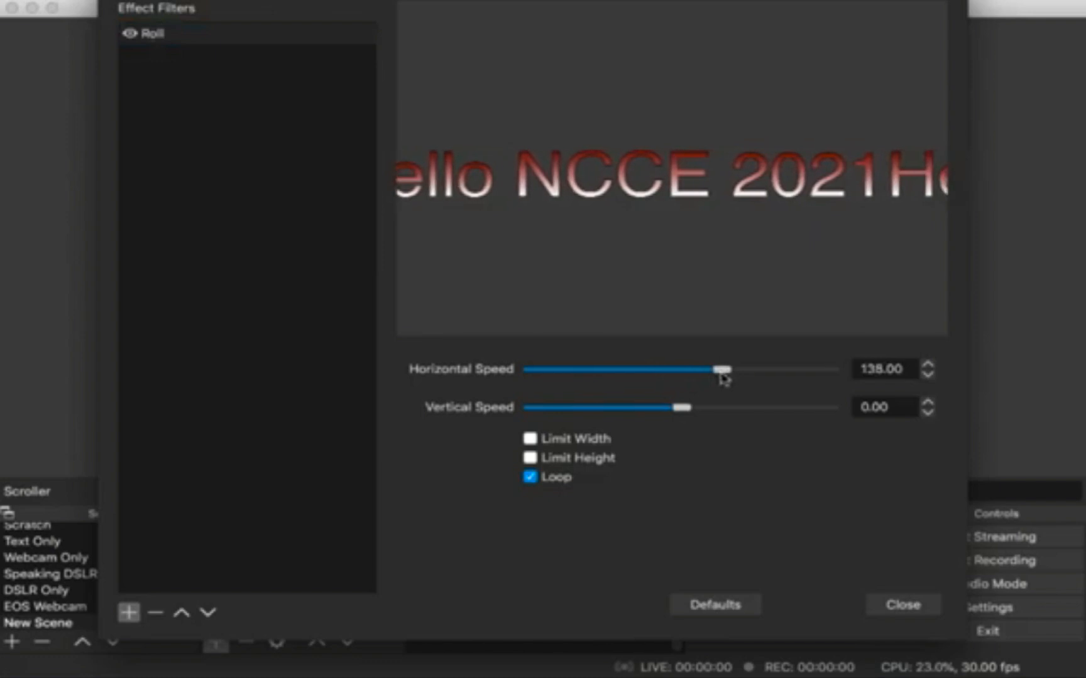
click(907, 608)
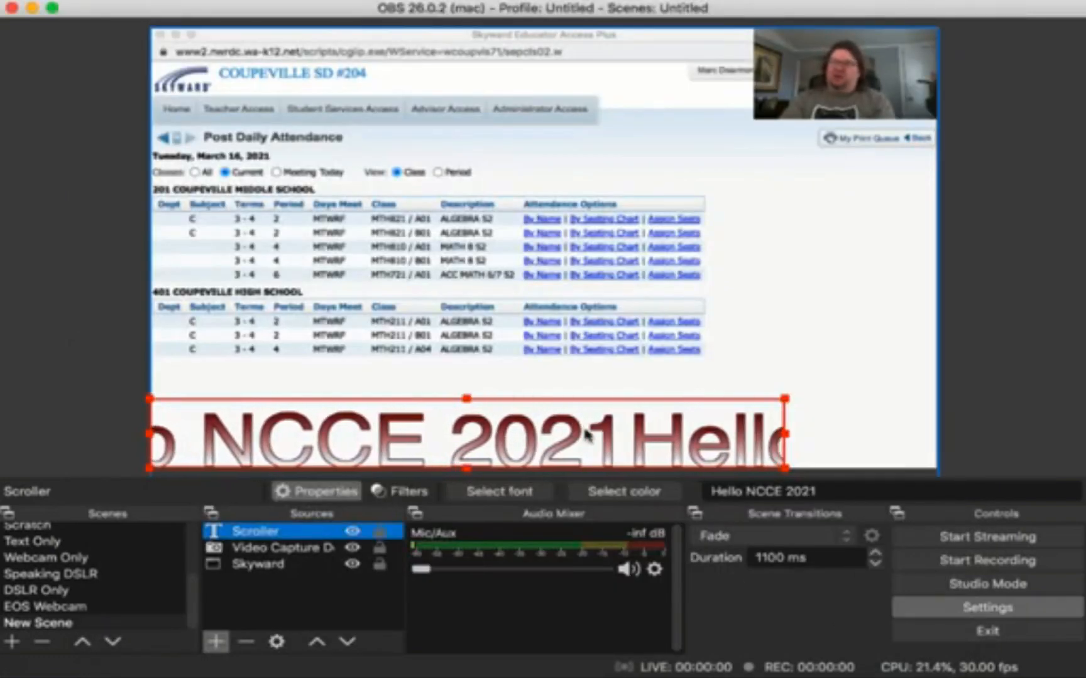
- Change the Scroller text to "Hello NCCE 2021!" followed by several trailing spaces that separate the scrolling repeats
right_click(314, 537)
click(343, 518)
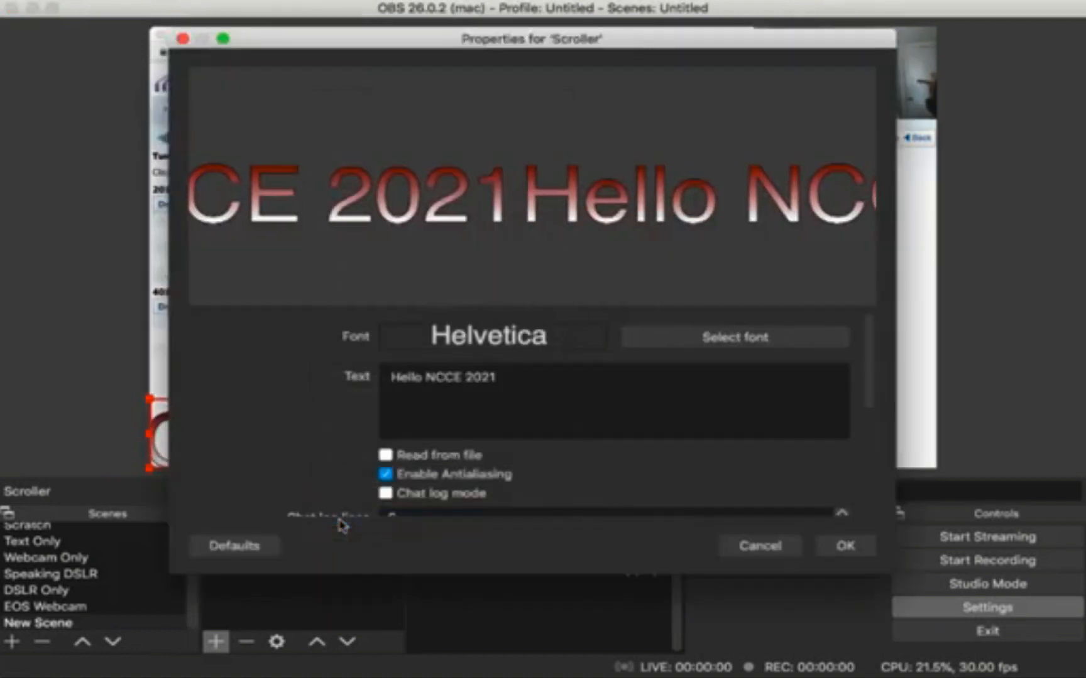
click(498, 376)
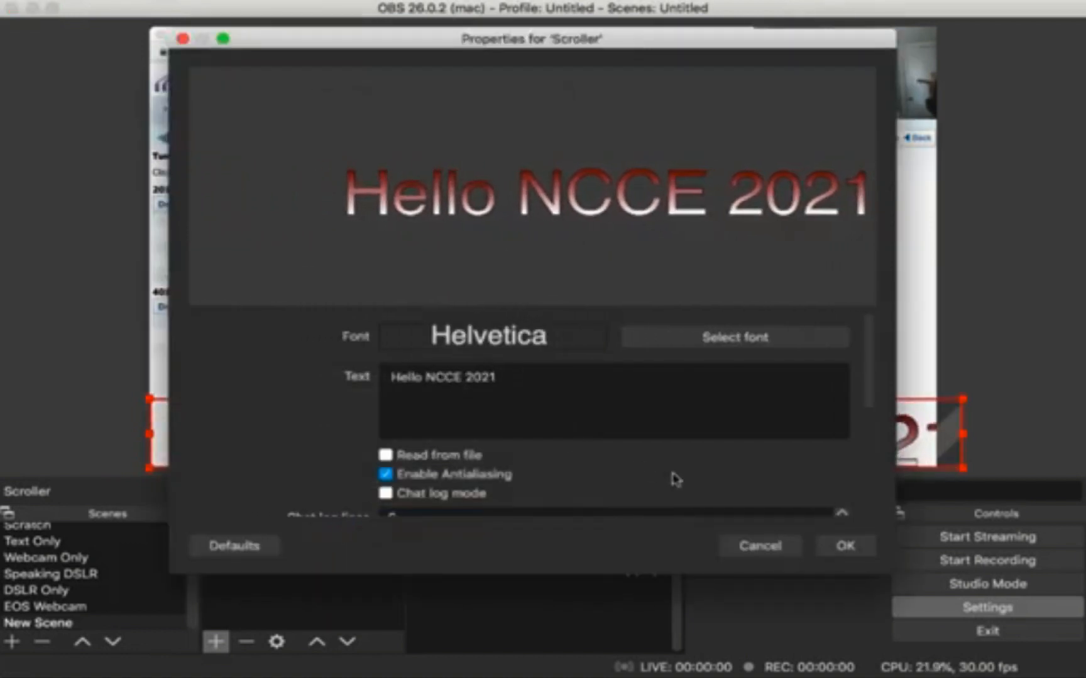
click(512, 376)
key(BackSpace)
key(BackSpace)
key(BackSpace)
key(BackSpace)
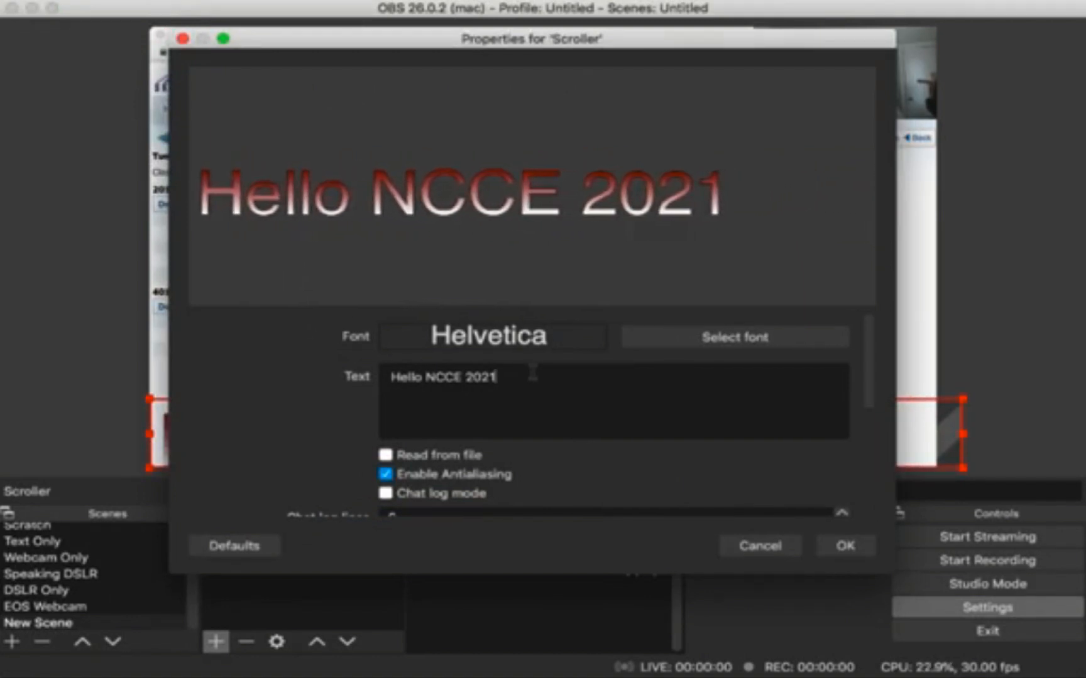
text(!)
click(845, 544)
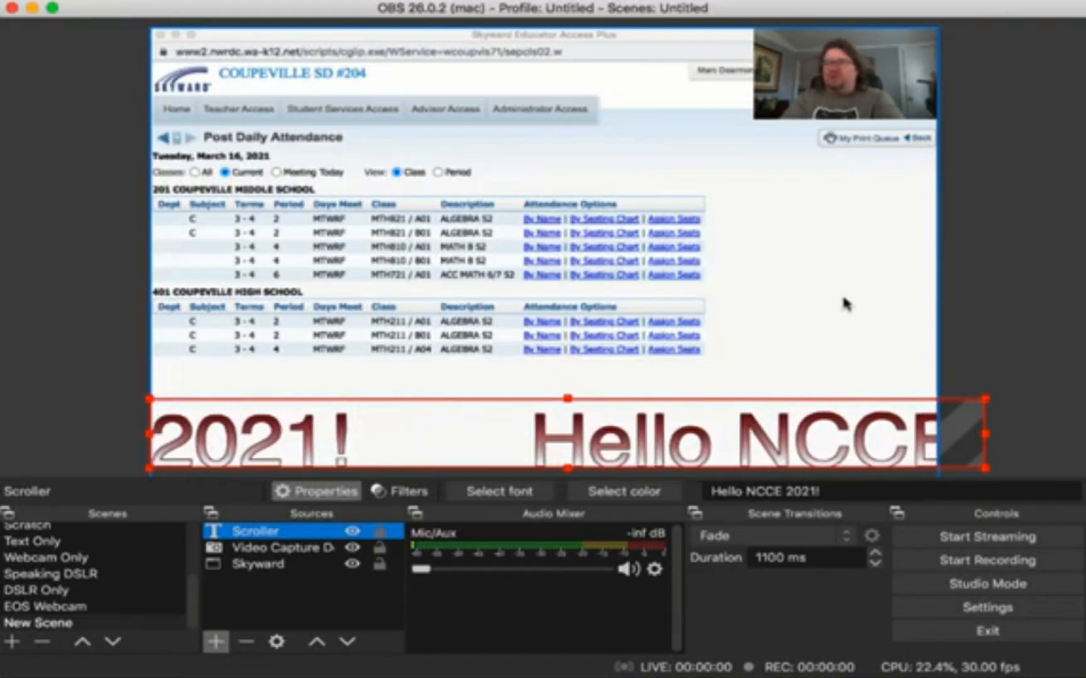
- Hide the Scroller source, and switch the webcam source's visibility off and back on
click(353, 532)
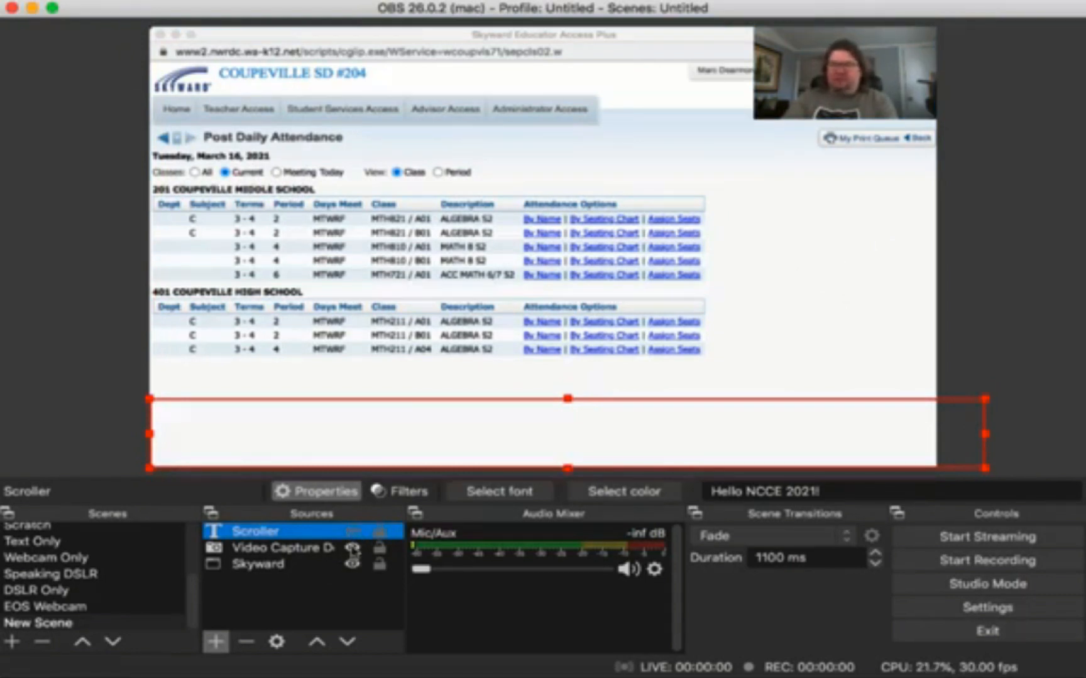
click(352, 548)
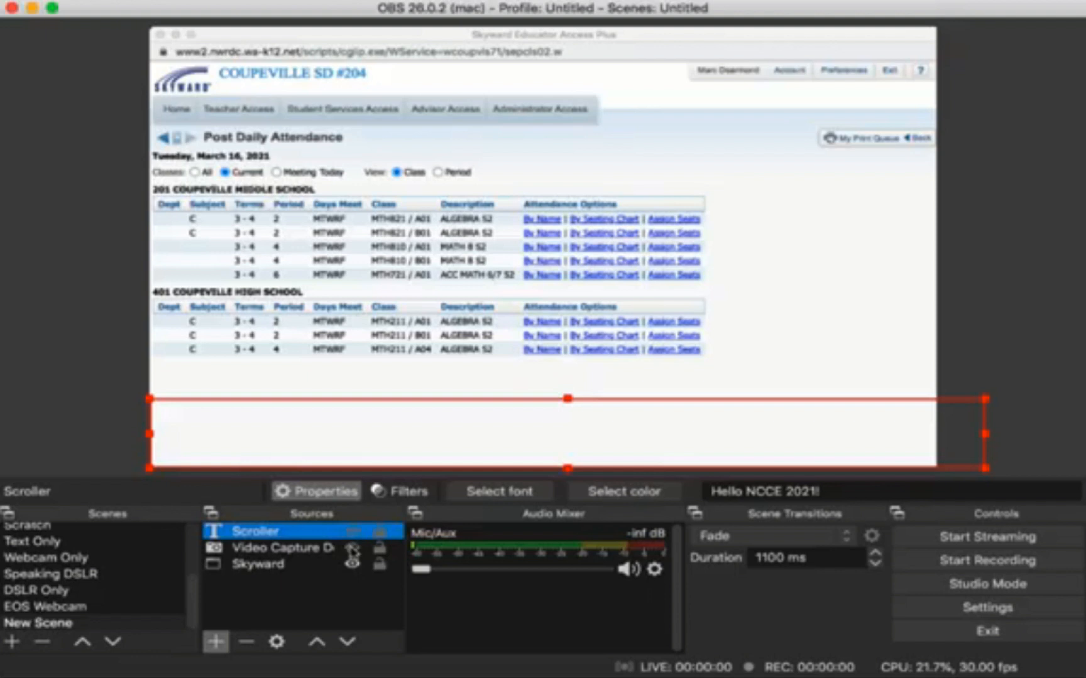
click(352, 549)
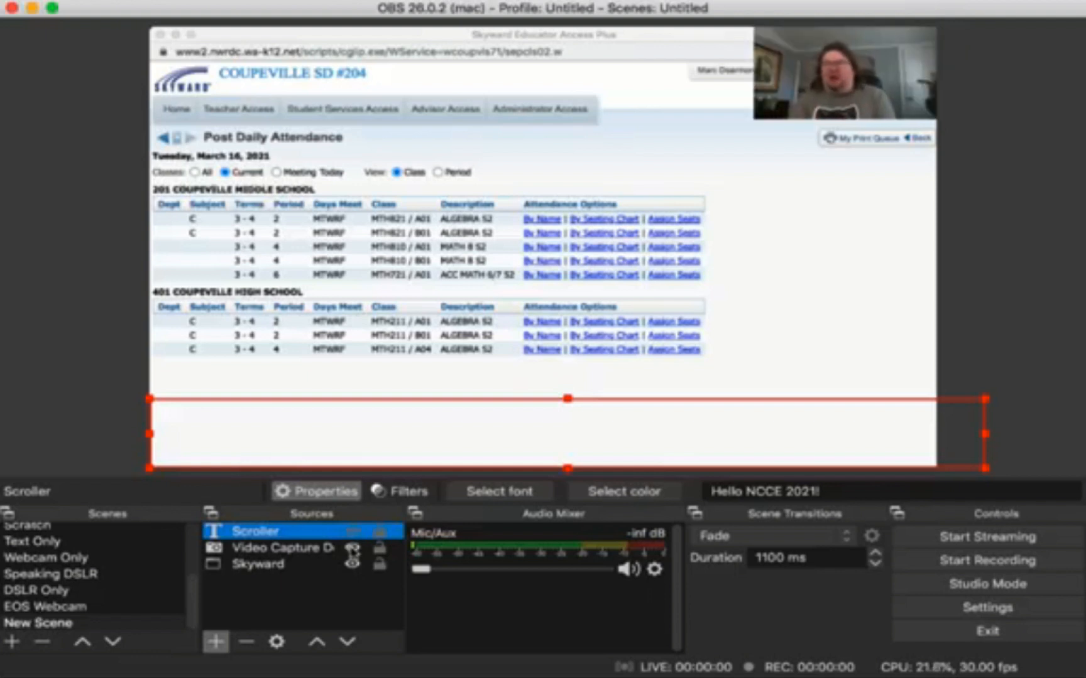